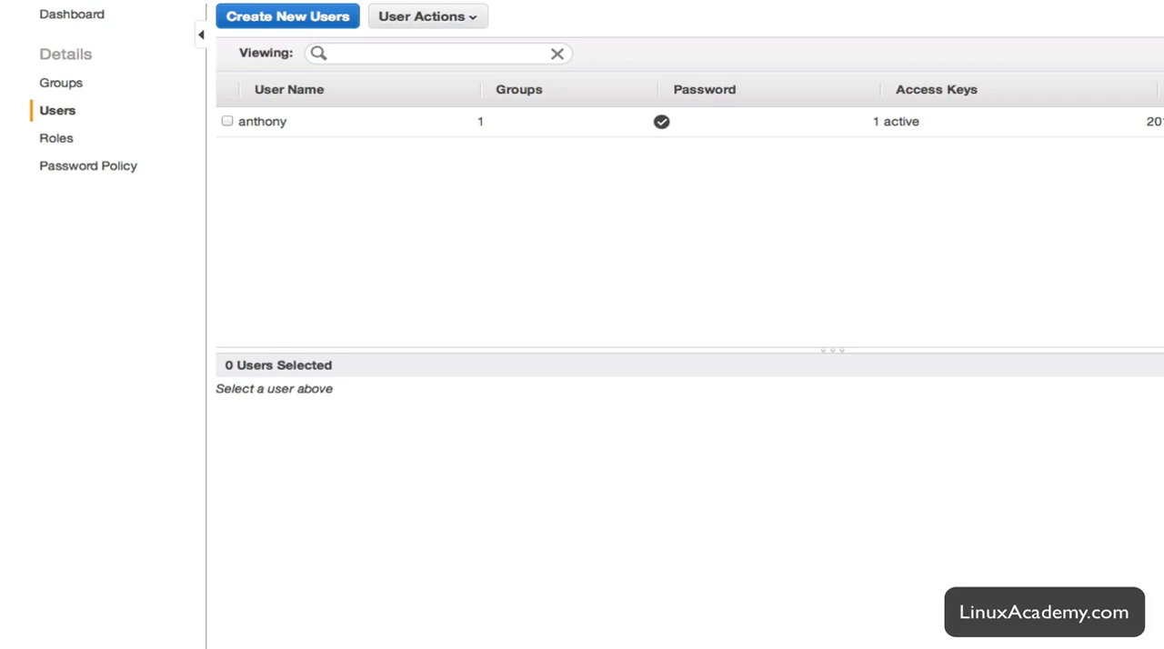
# Open the list of users in the IAM service.
pyautogui.click(83, 2)
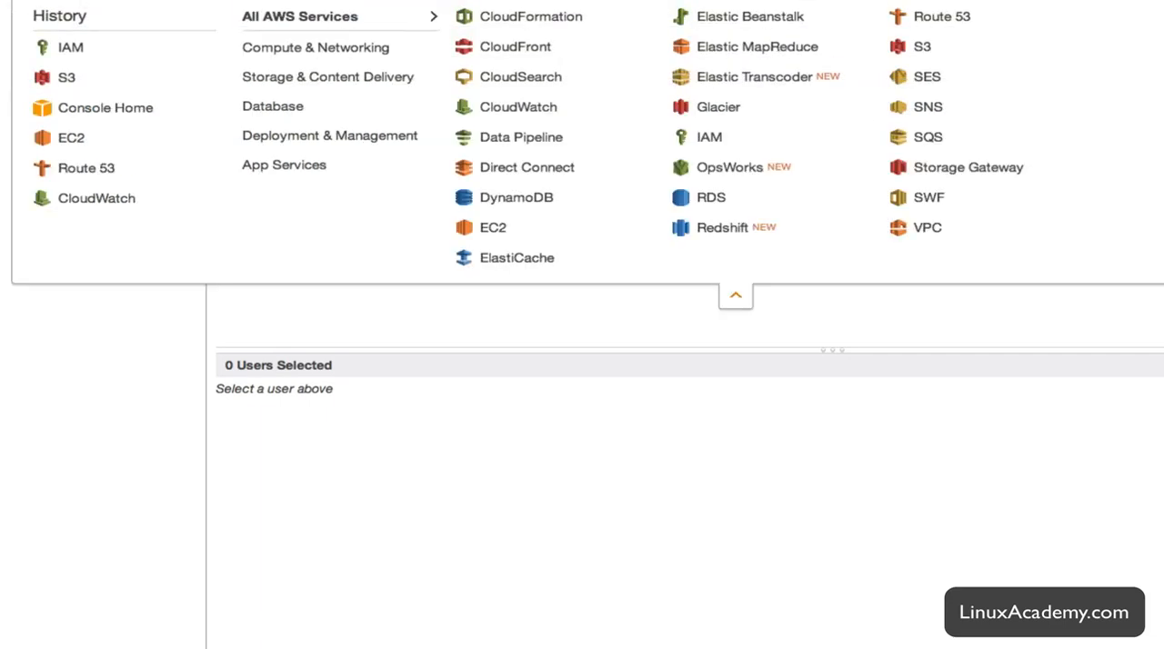
pyautogui.click(704, 140)
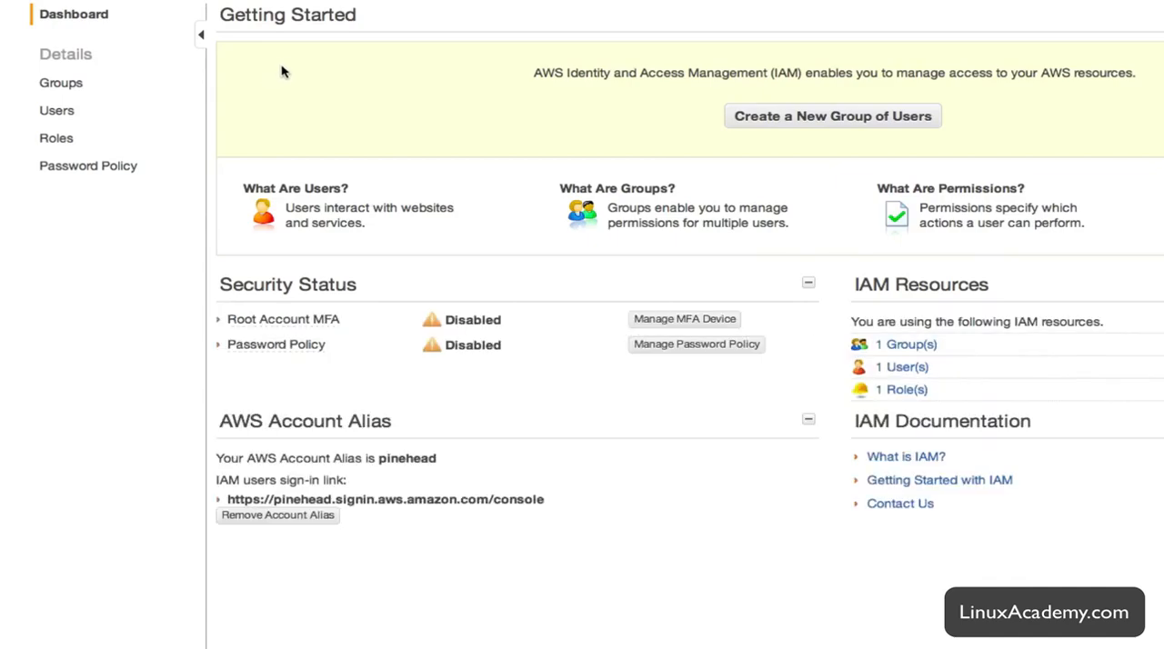
pyautogui.click(65, 120)
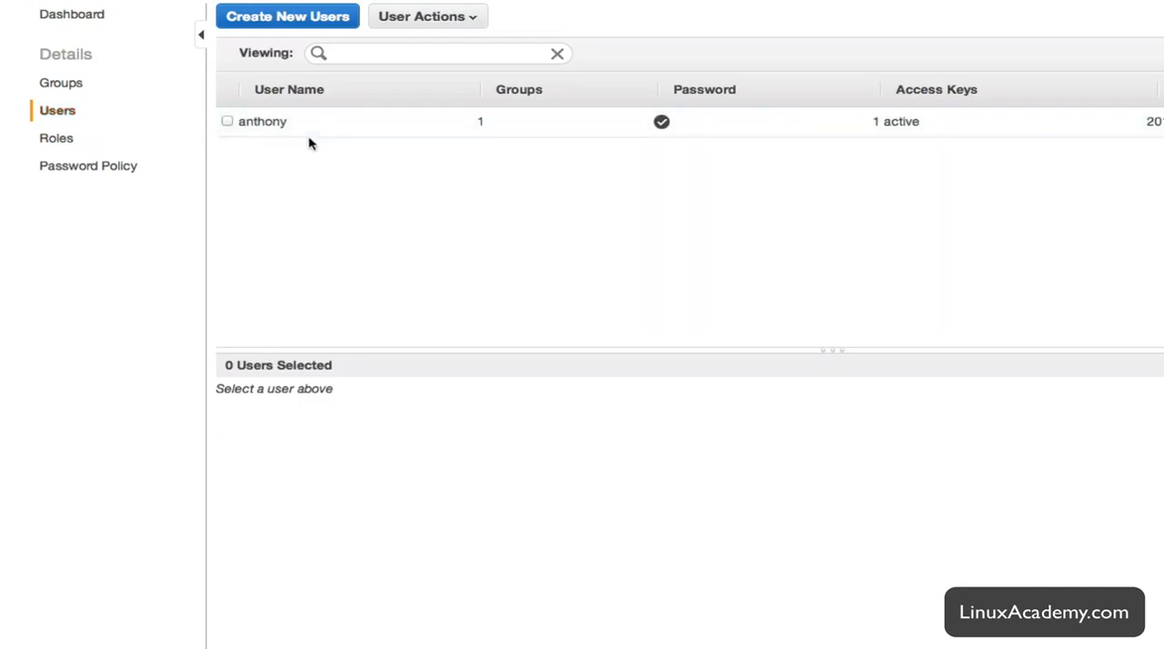
# Create one new IAM user with a generated access key and download the user's credentials.
pyautogui.click(268, 20)
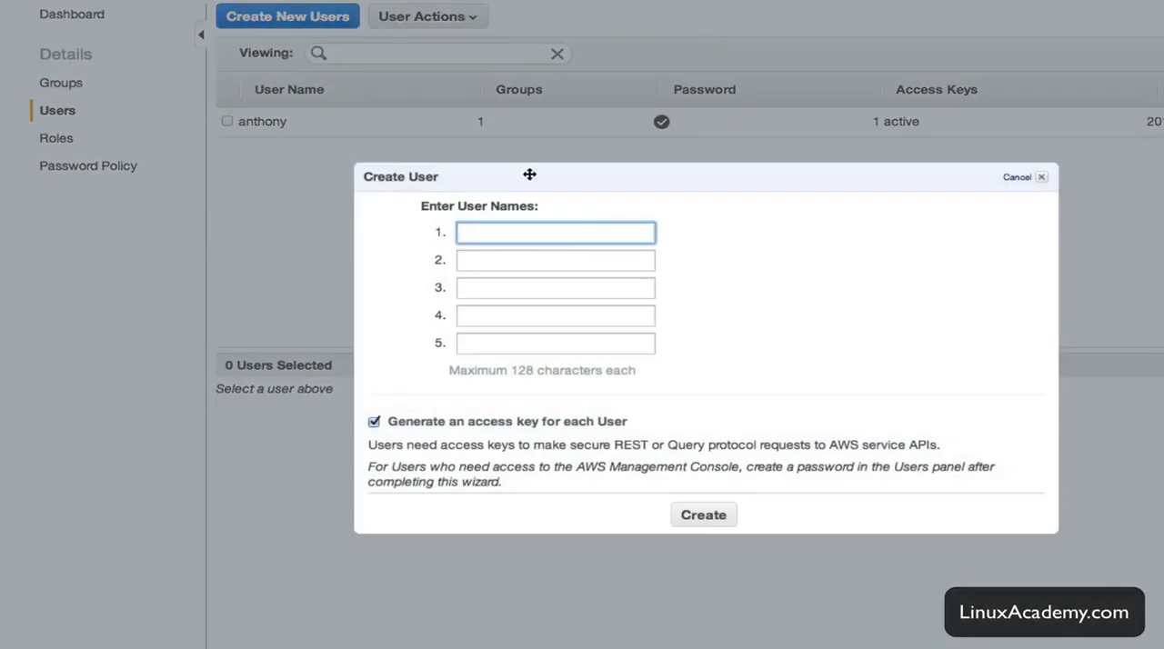
pyautogui.write('jeff')
pyautogui.moveTo(637, 425); pyautogui.dragTo(374, 421)
pyautogui.click(702, 421)
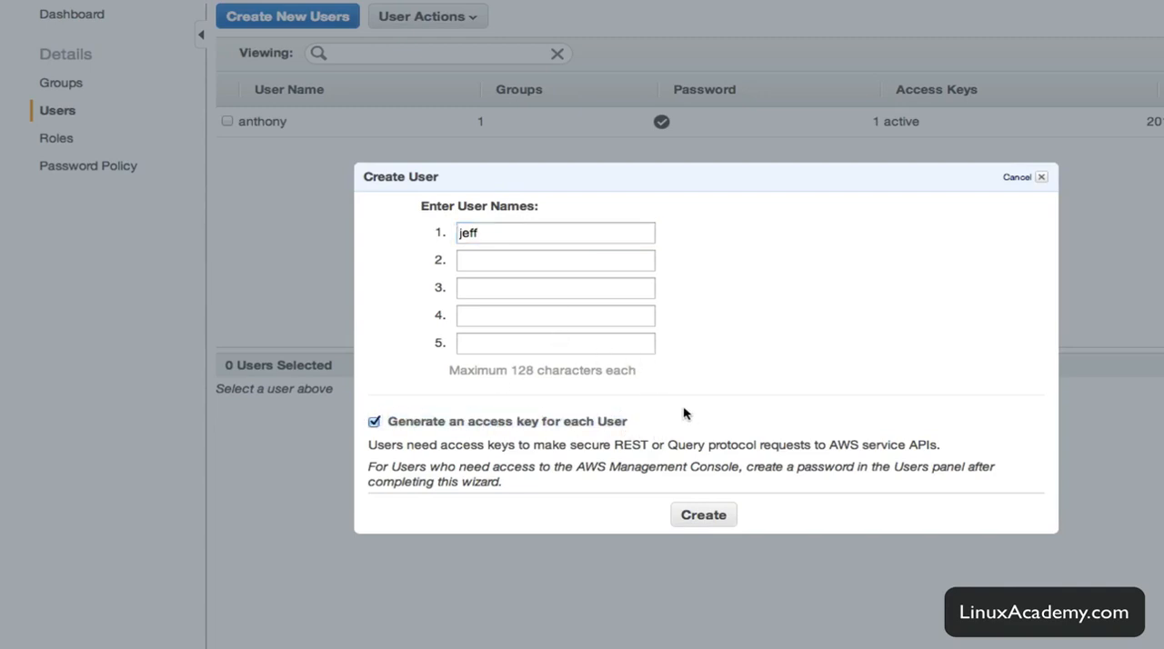
pyautogui.click(695, 512)
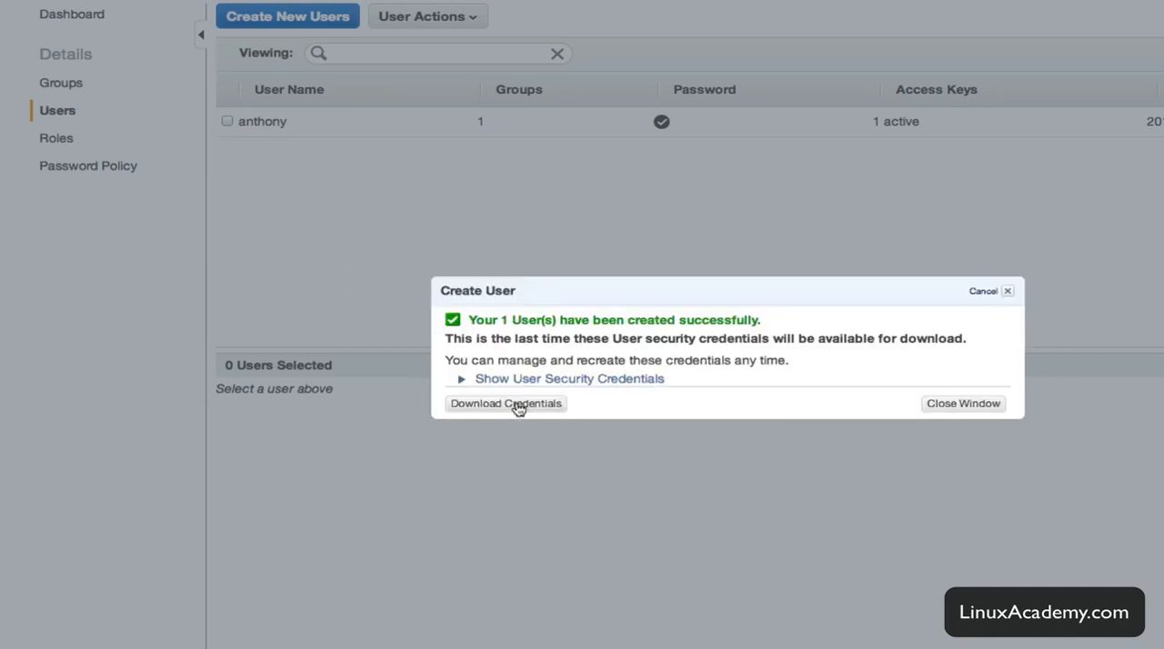
pyautogui.click(515, 403)
pyautogui.click(955, 411)
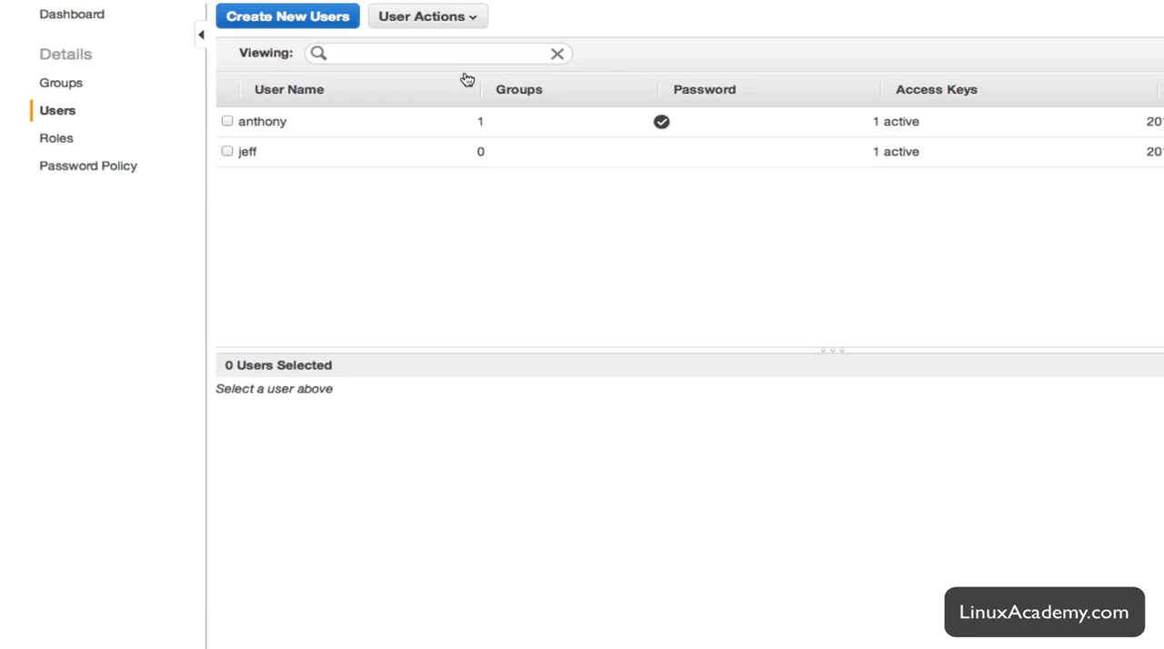
# Inspect the new user's security credentials, and open the IAM users sign-in link shown on the dashboard.
pyautogui.click(532, 160)
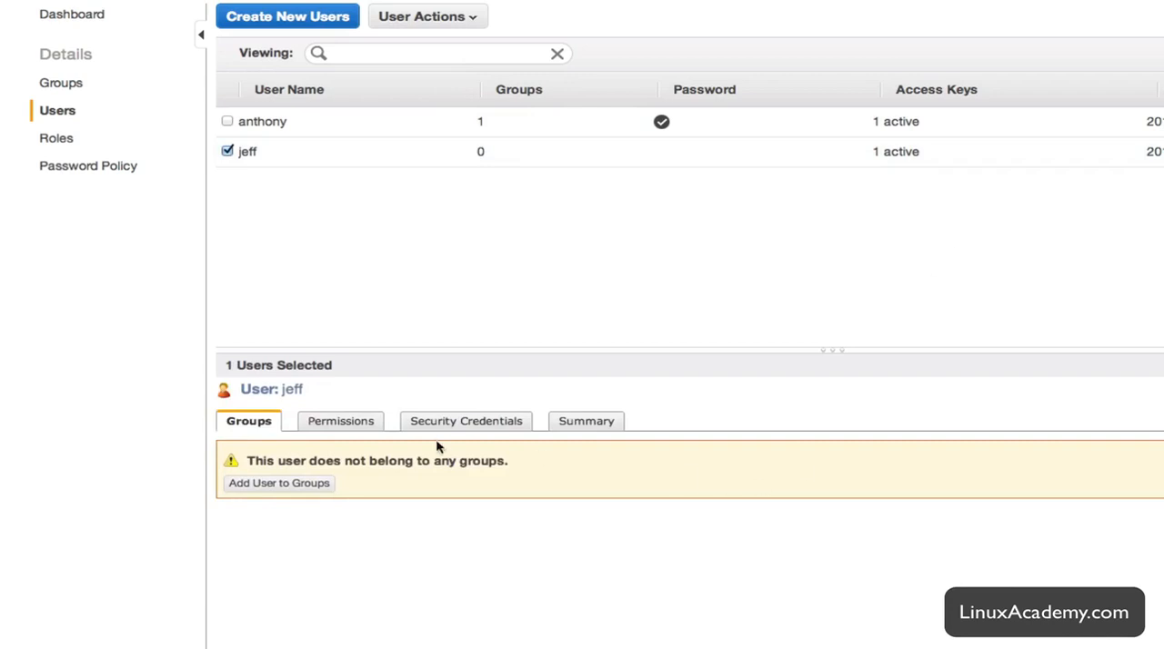
pyautogui.click(472, 424)
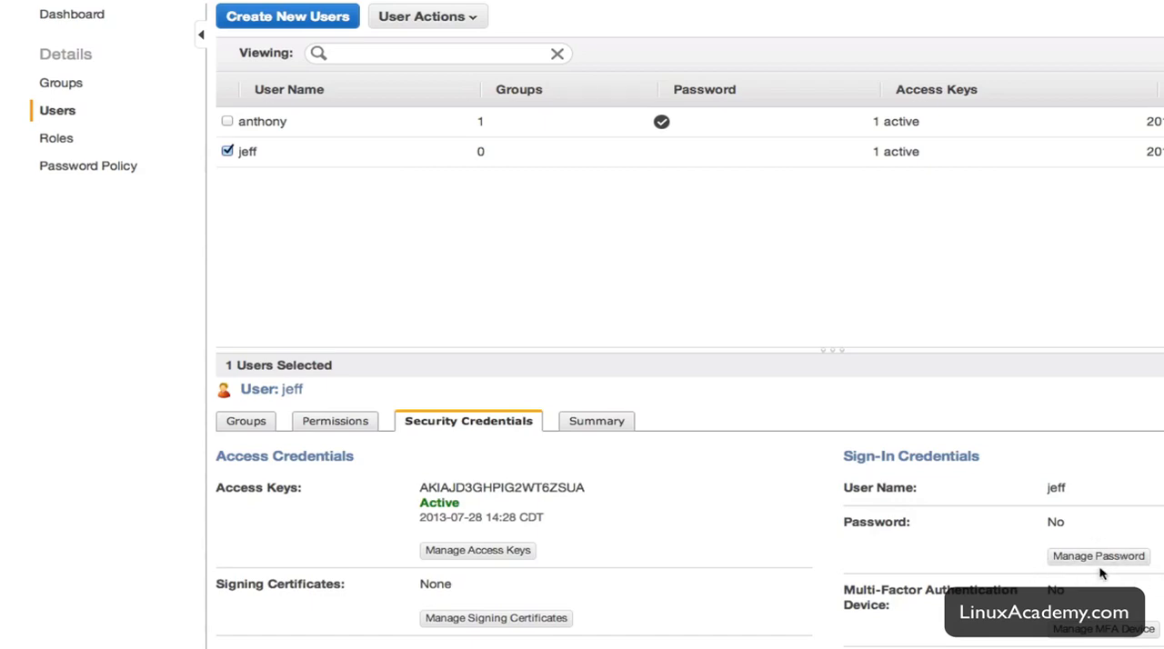
pyautogui.click(66, 16)
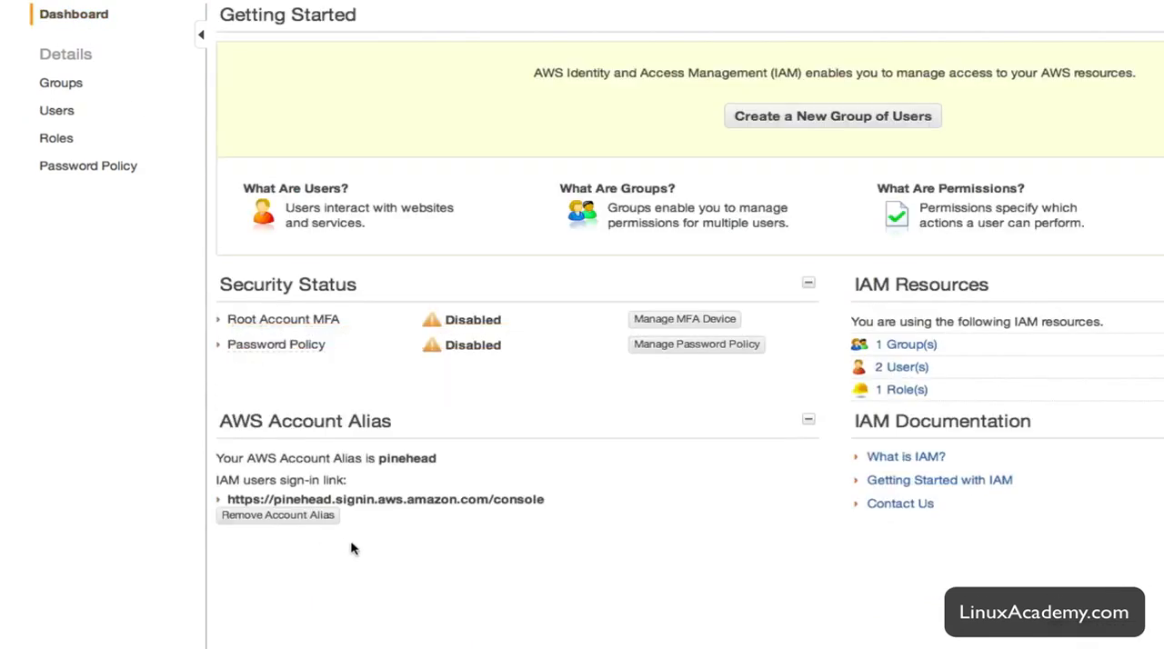
pyautogui.moveTo(553, 500); pyautogui.dragTo(206, 492)
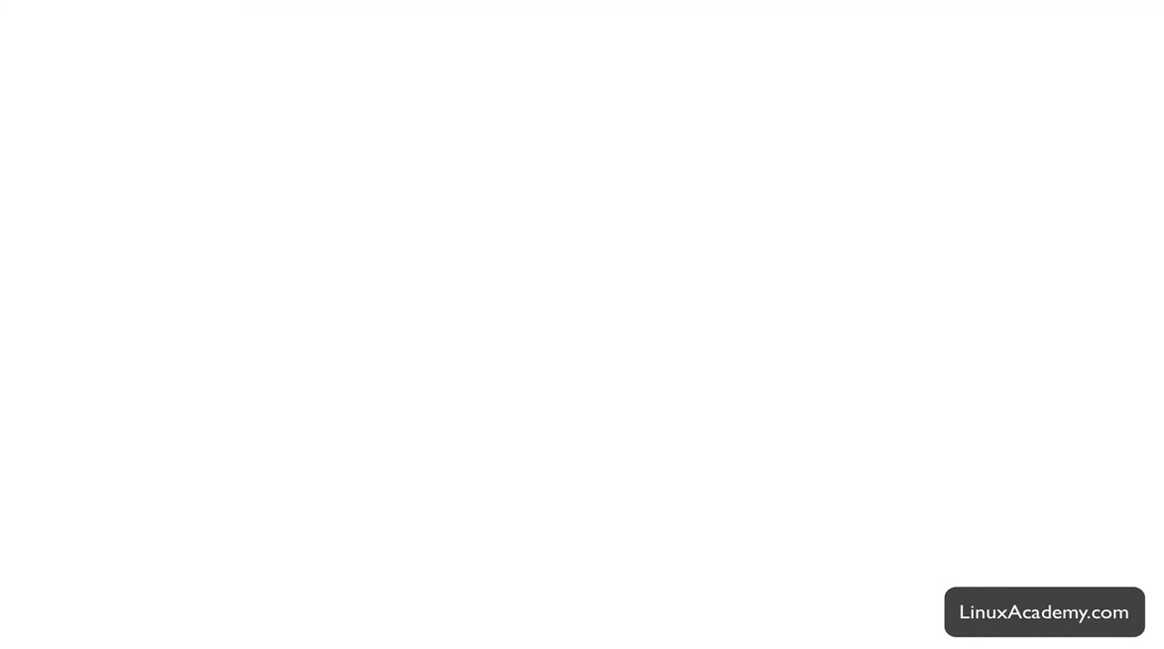
pyautogui.click(903, 0)
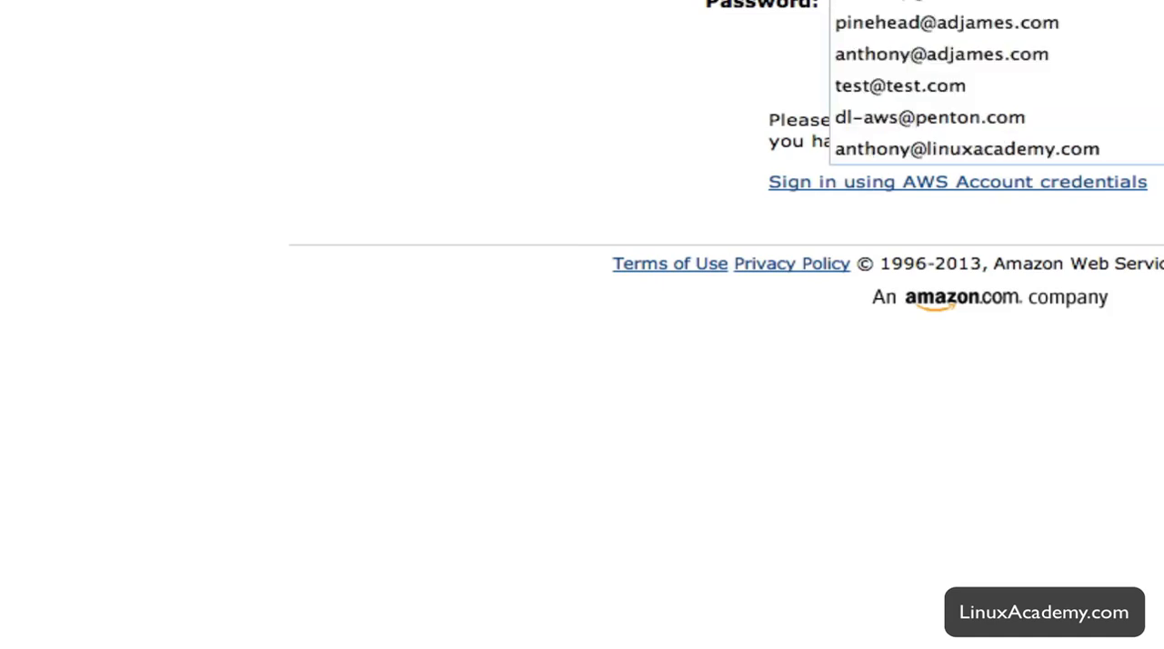
pyautogui.click(904, 2)
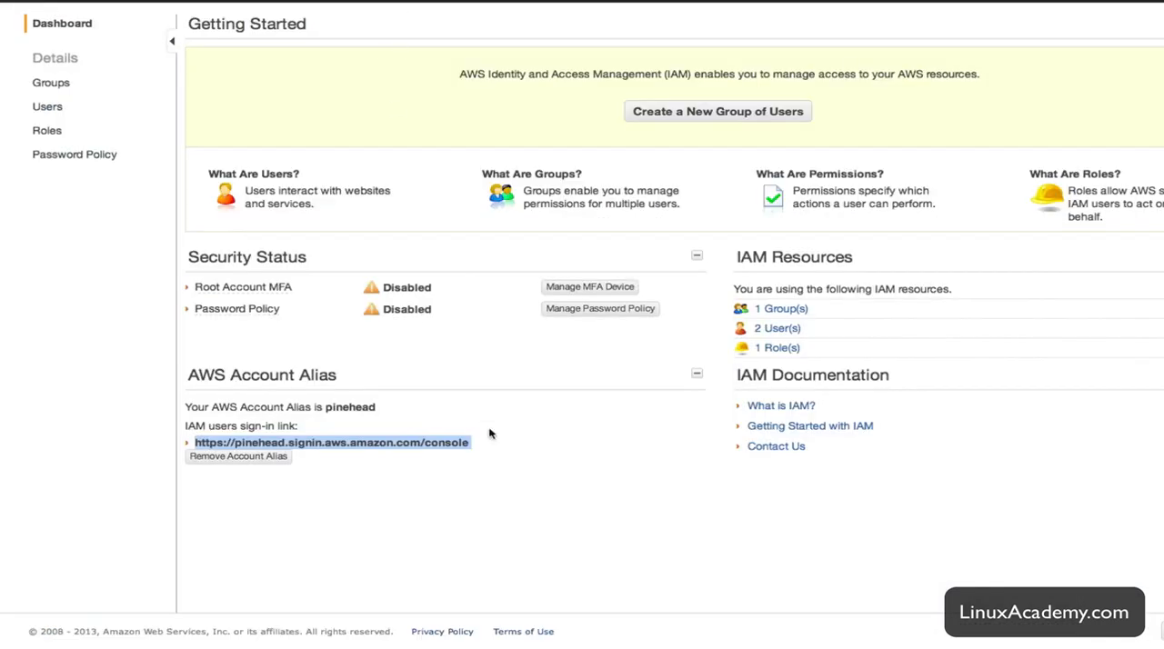
# Return to IAM from the bucket policy documentation and view the adj-files bucket's permissions in S3.
pyautogui.click(620, 501)
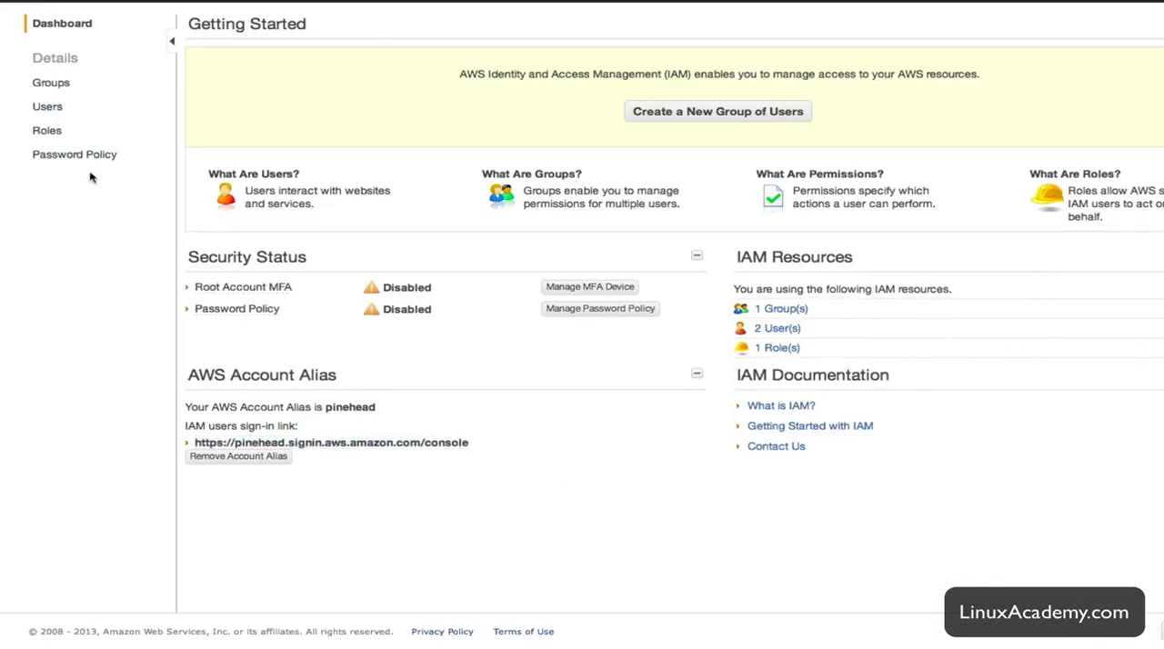
pyautogui.click(48, 109)
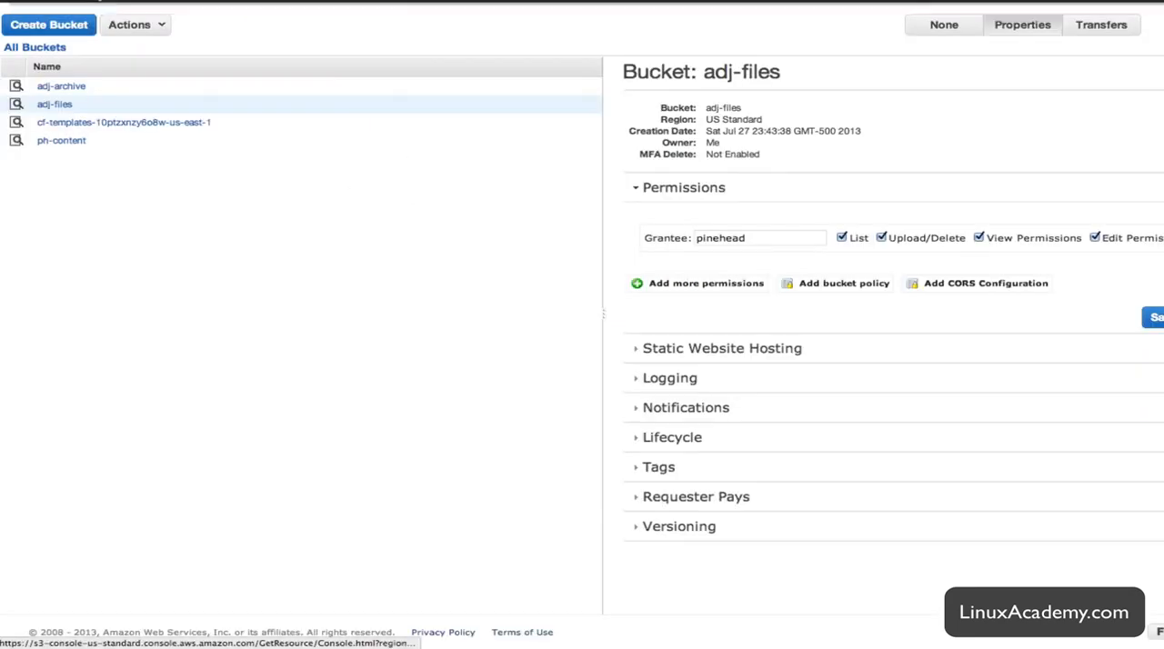
# Return to IAM and start attaching a user policy to the newly created user.
pyautogui.click(73, 5)
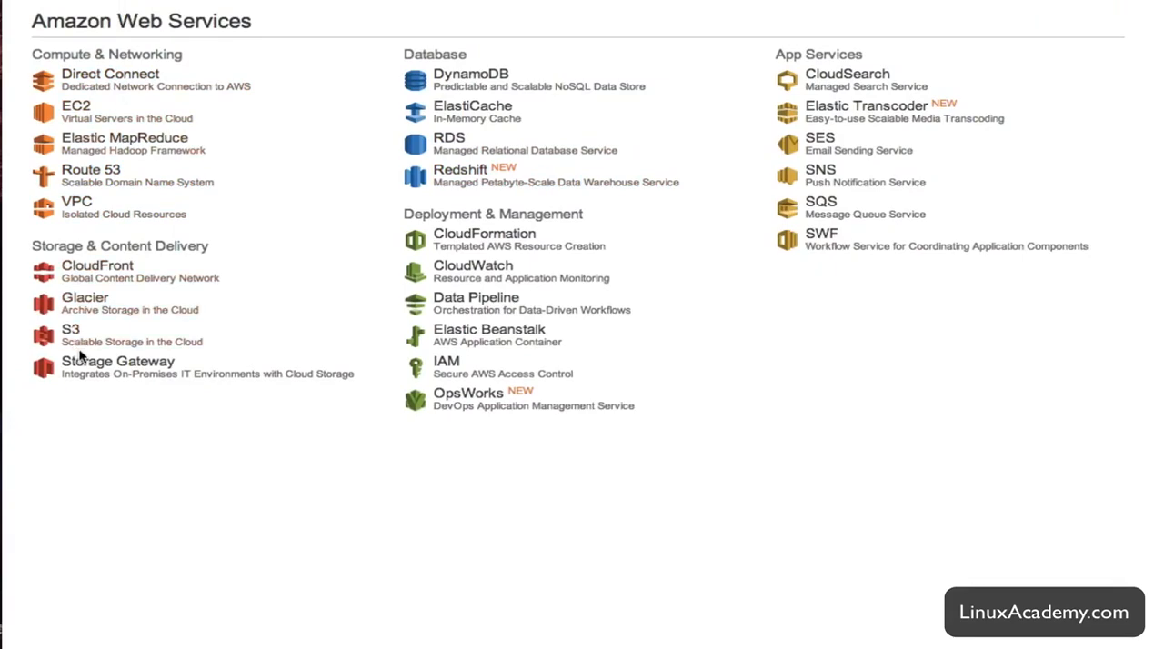
pyautogui.click(434, 371)
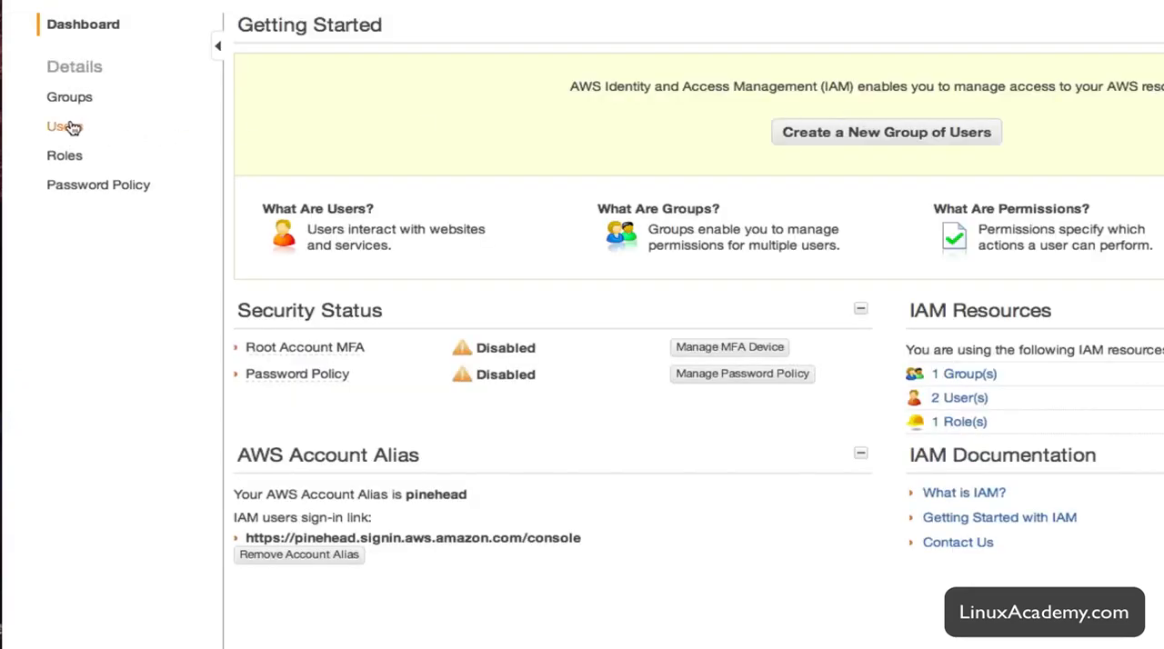
pyautogui.click(68, 125)
pyautogui.click(479, 177)
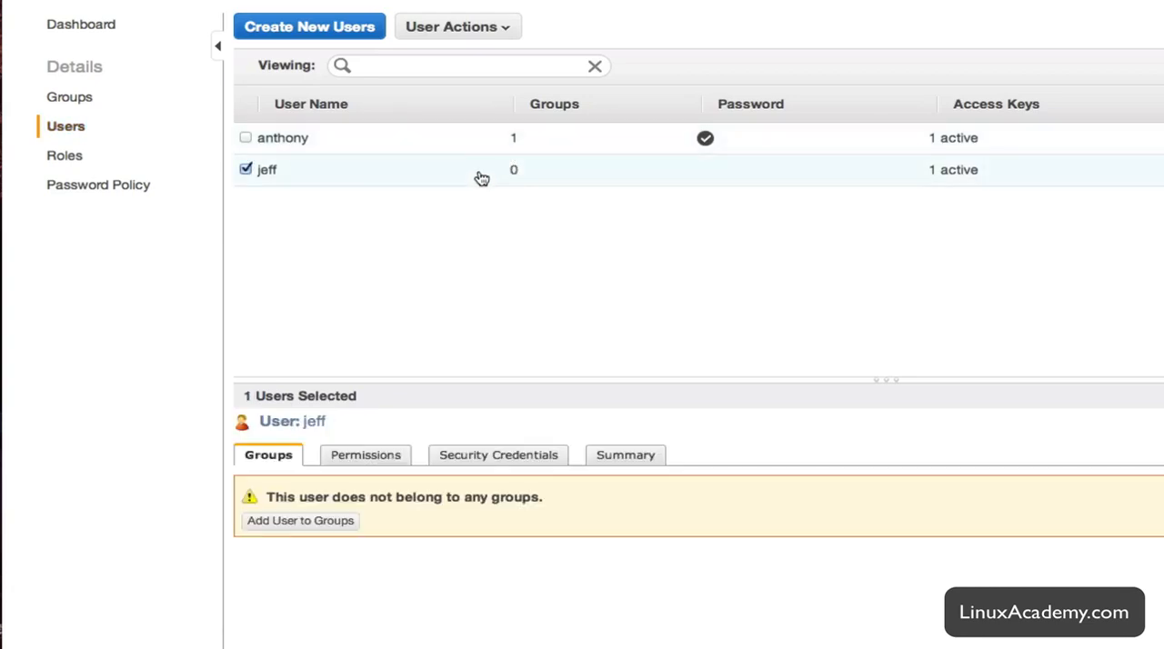
pyautogui.click(383, 461)
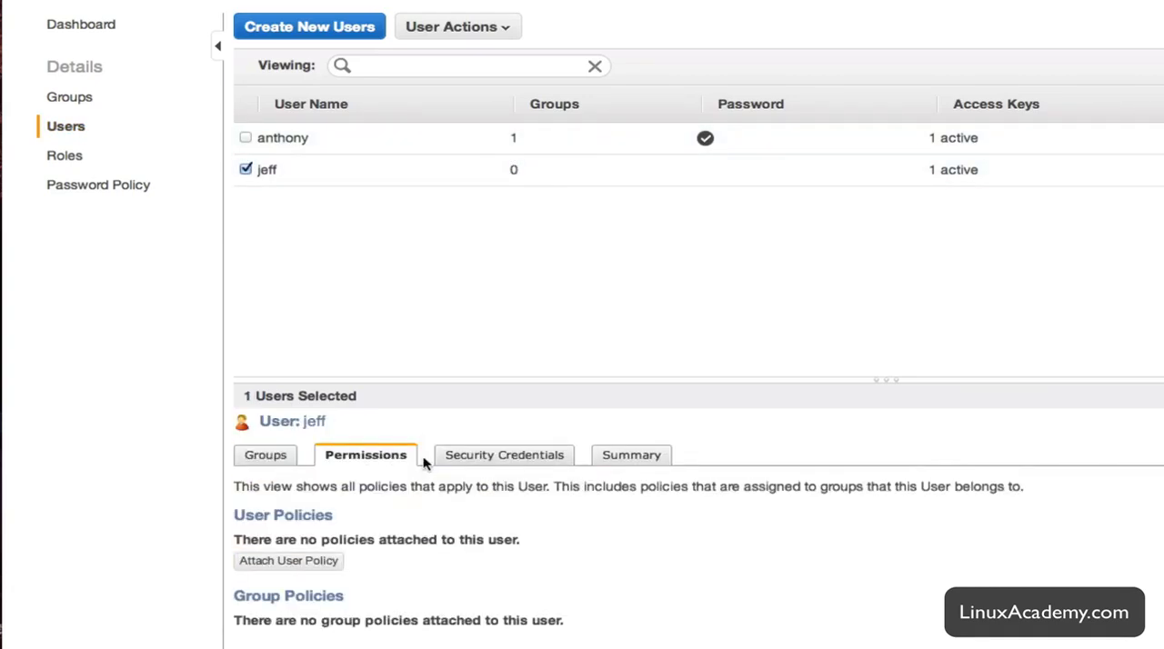
pyautogui.click(289, 561)
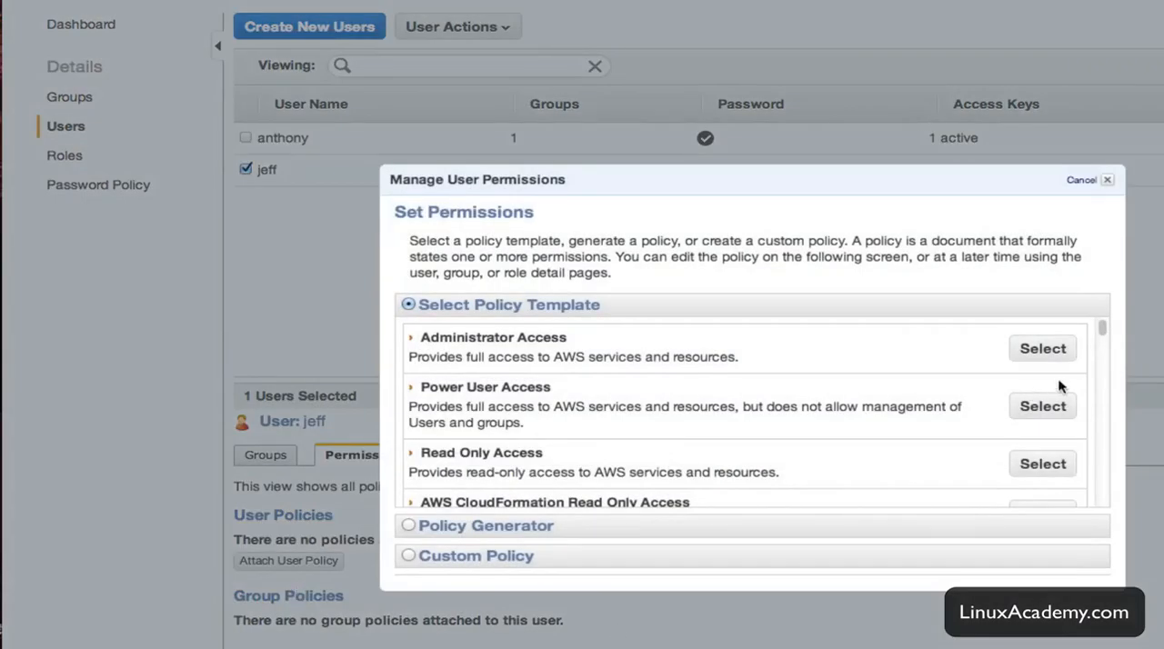
pyautogui.scroll(-5, 1103, 329)
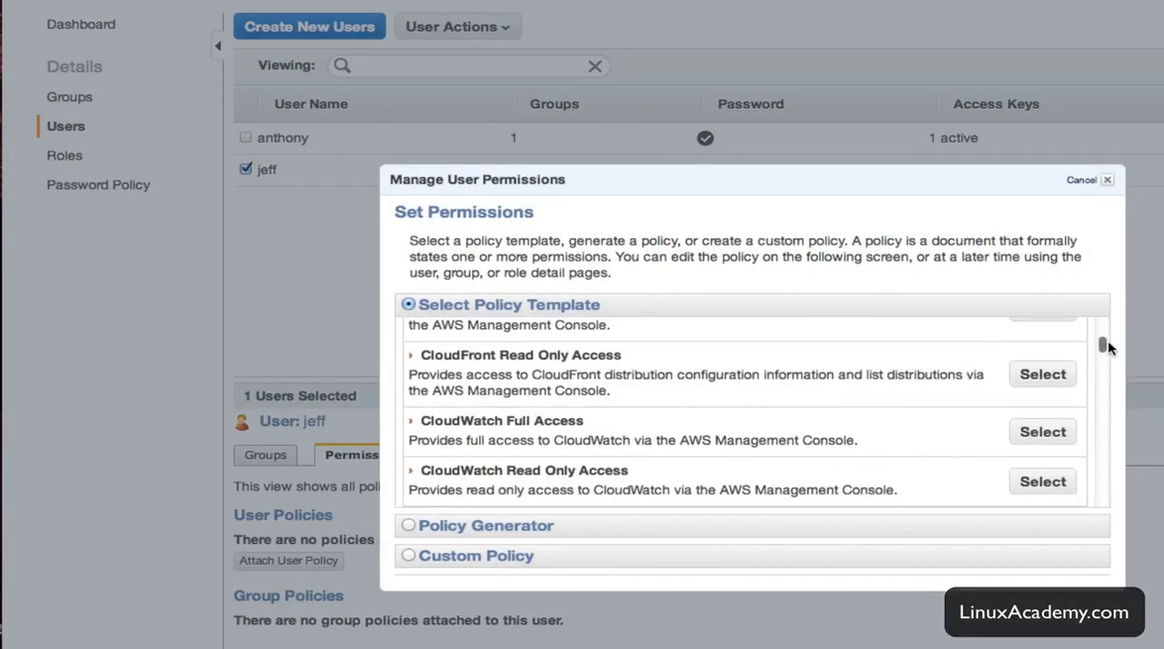
pyautogui.click(494, 527)
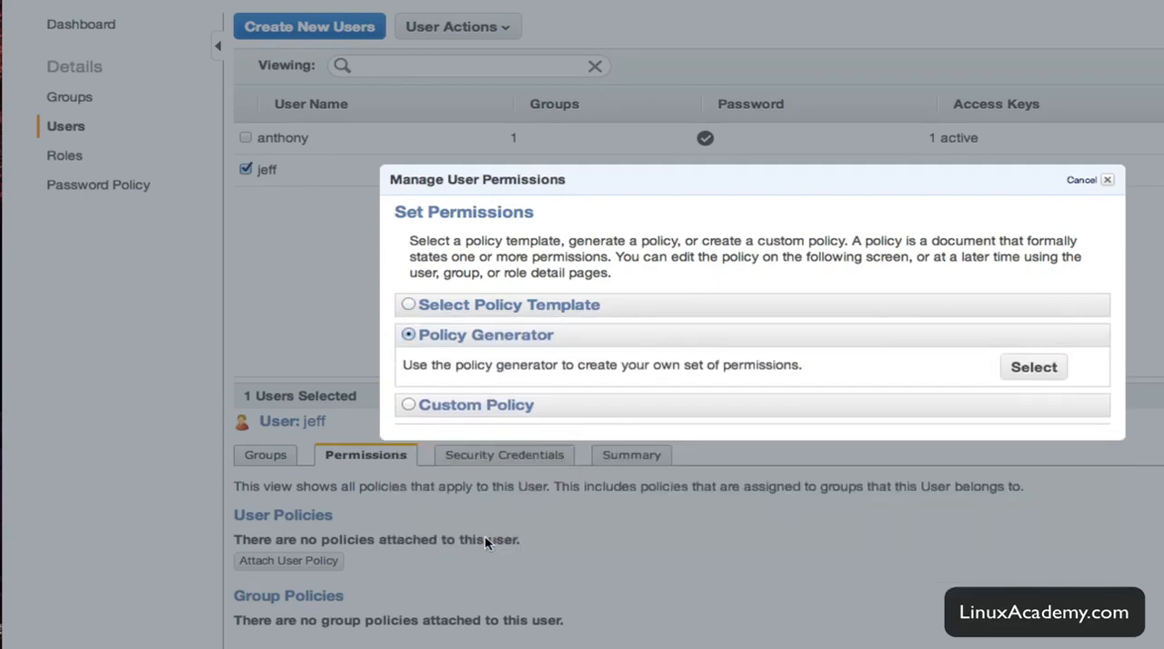
pyautogui.click(1017, 373)
pyautogui.click(784, 354)
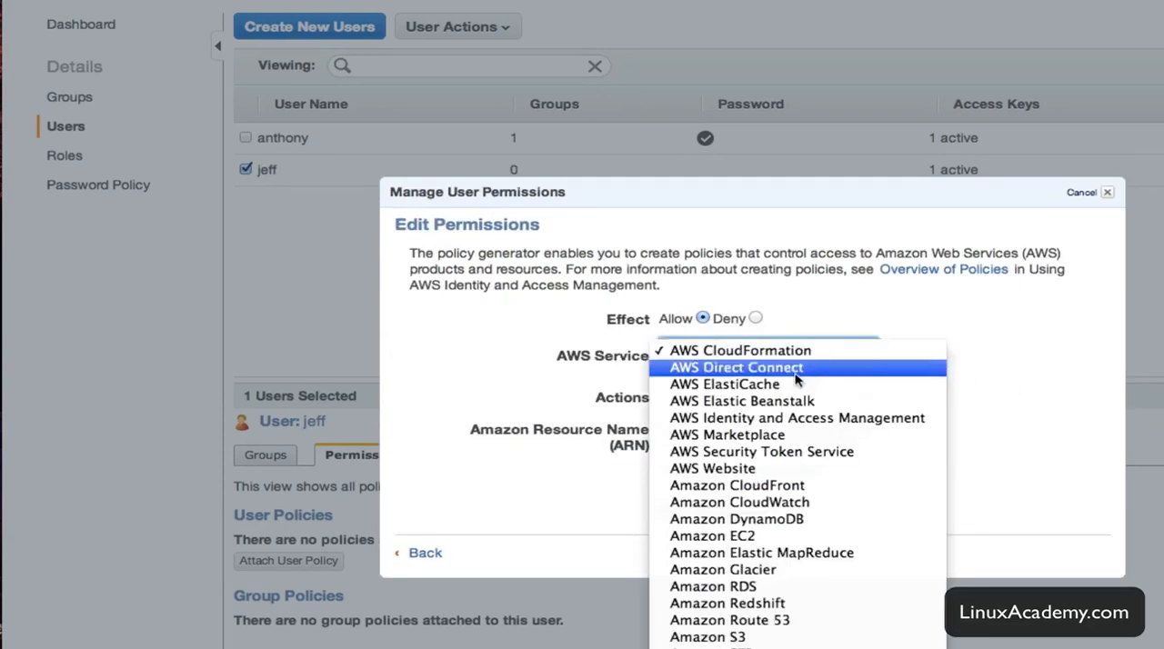
pyautogui.click(738, 637)
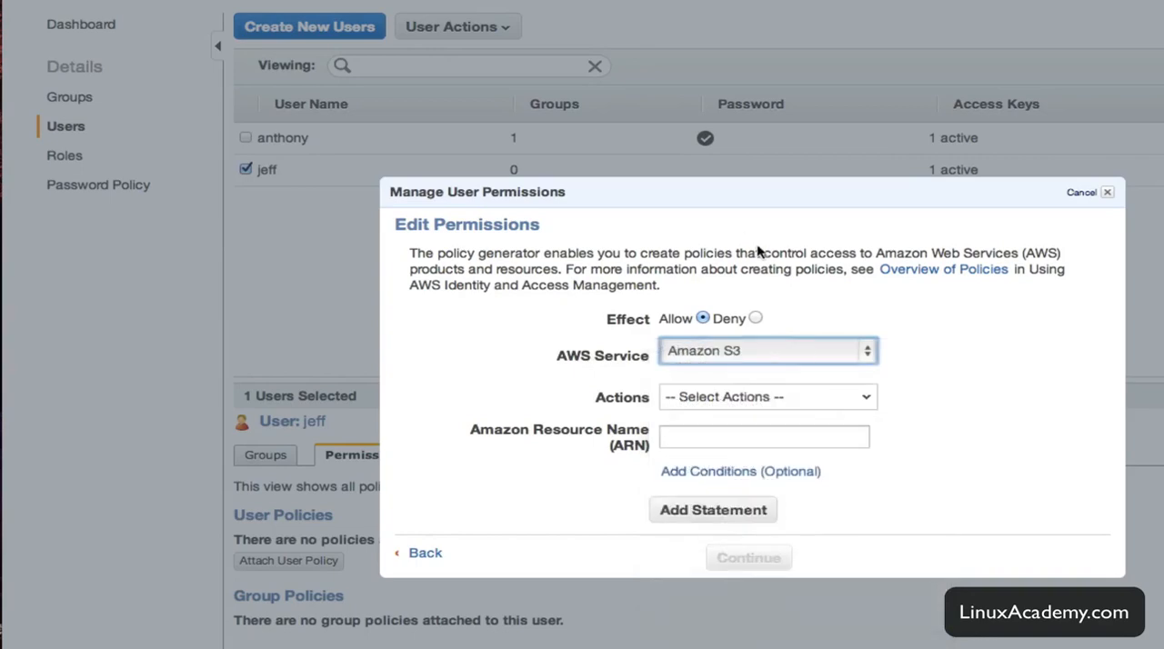
pyautogui.click(430, 557)
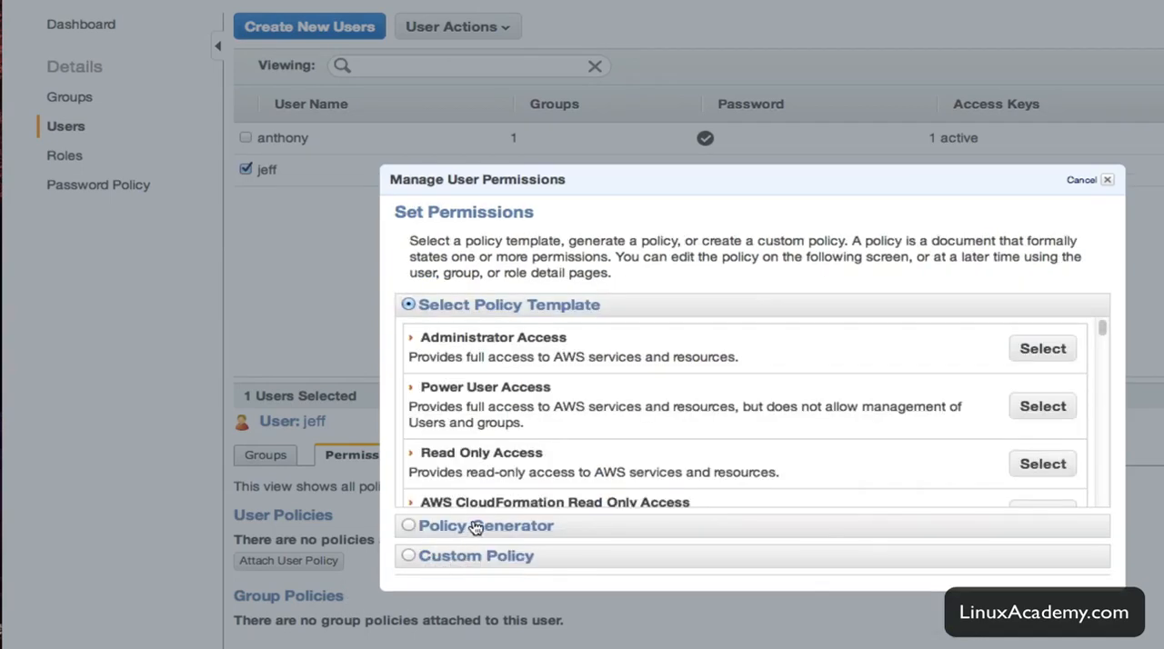
# Start a custom policy and paste a document allowing s3:ListAllMyBuckets on all S3 resources and s3:* on the adj-files bucket and its contents.
pyautogui.click(484, 556)
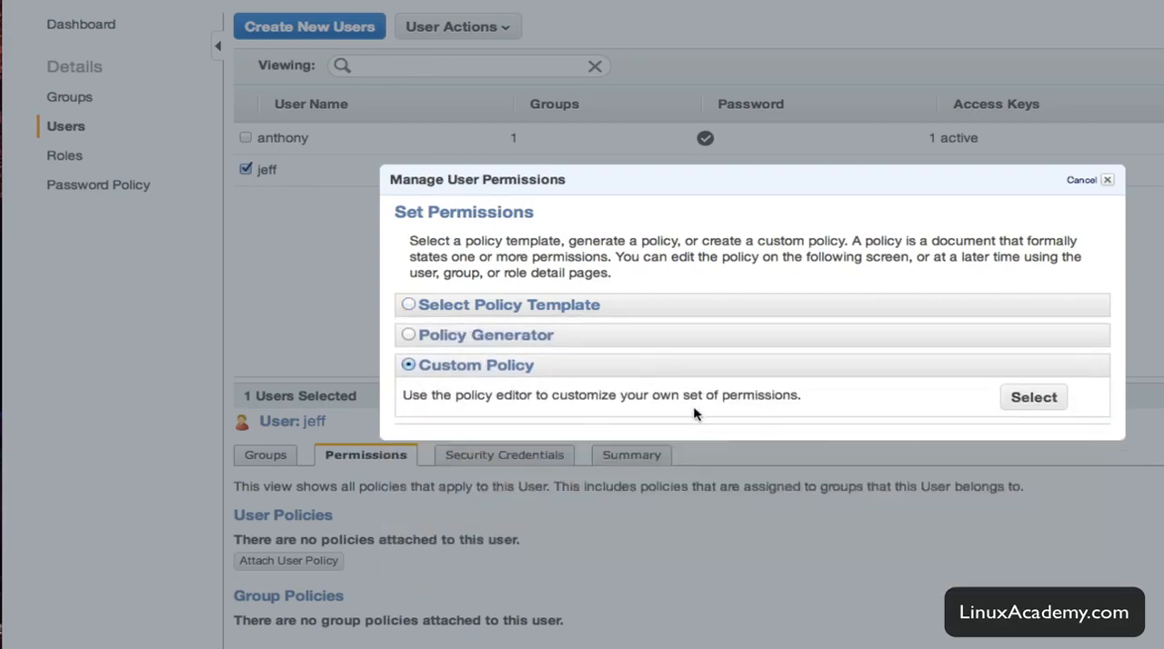
pyautogui.click(1005, 403)
pyautogui.rightClick(604, 434)
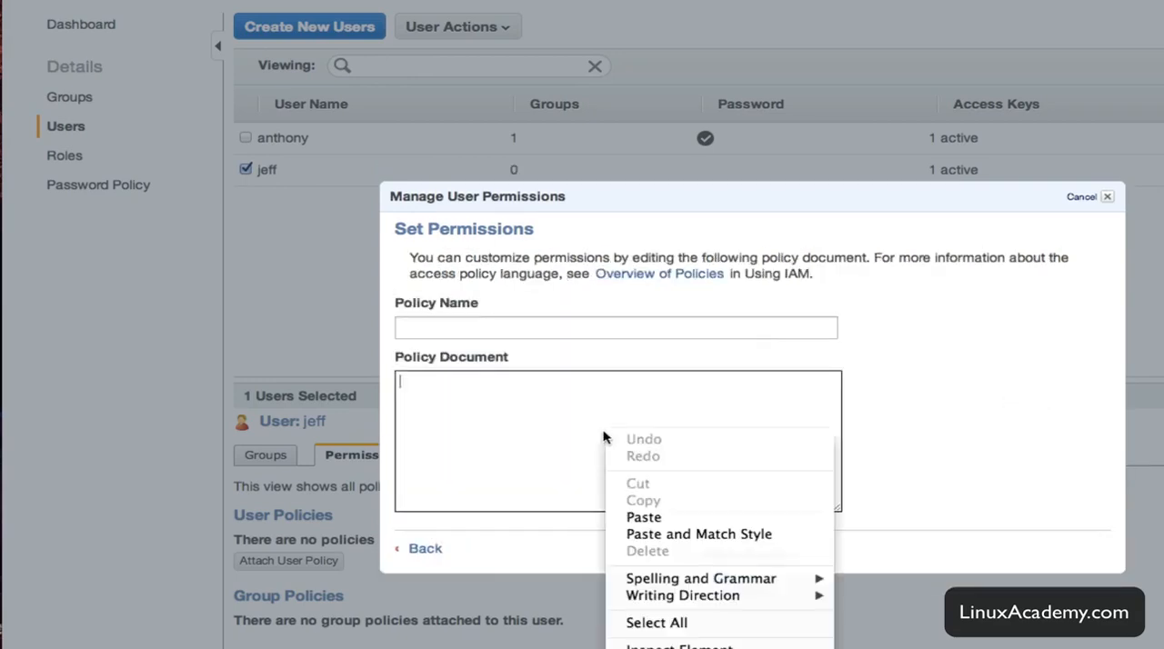
pyautogui.click(688, 517)
pyautogui.moveTo(723, 384); pyautogui.dragTo(318, 335)
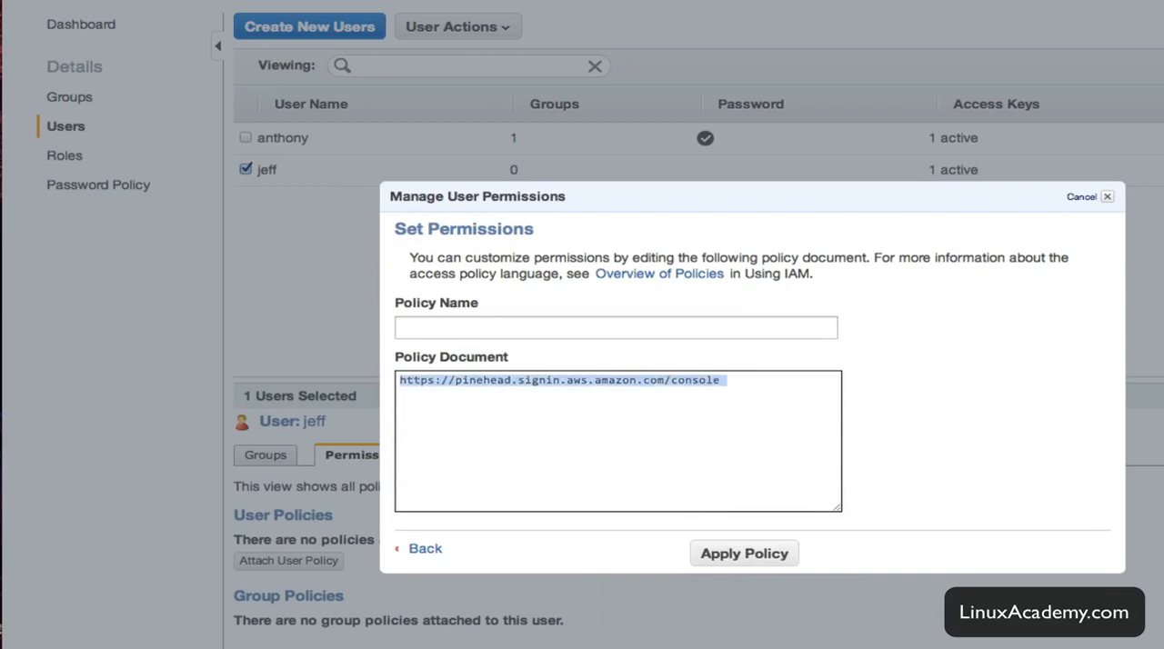
pyautogui.click(650, 382)
pyautogui.moveTo(791, 393); pyautogui.dragTo(271, 380)
pyautogui.press('super+v')
# Examine the pasted policy document's statements, especially the adj-files bucket names in the last Resource entry.
pyautogui.moveTo(831, 459); pyautogui.dragTo(827, 385)
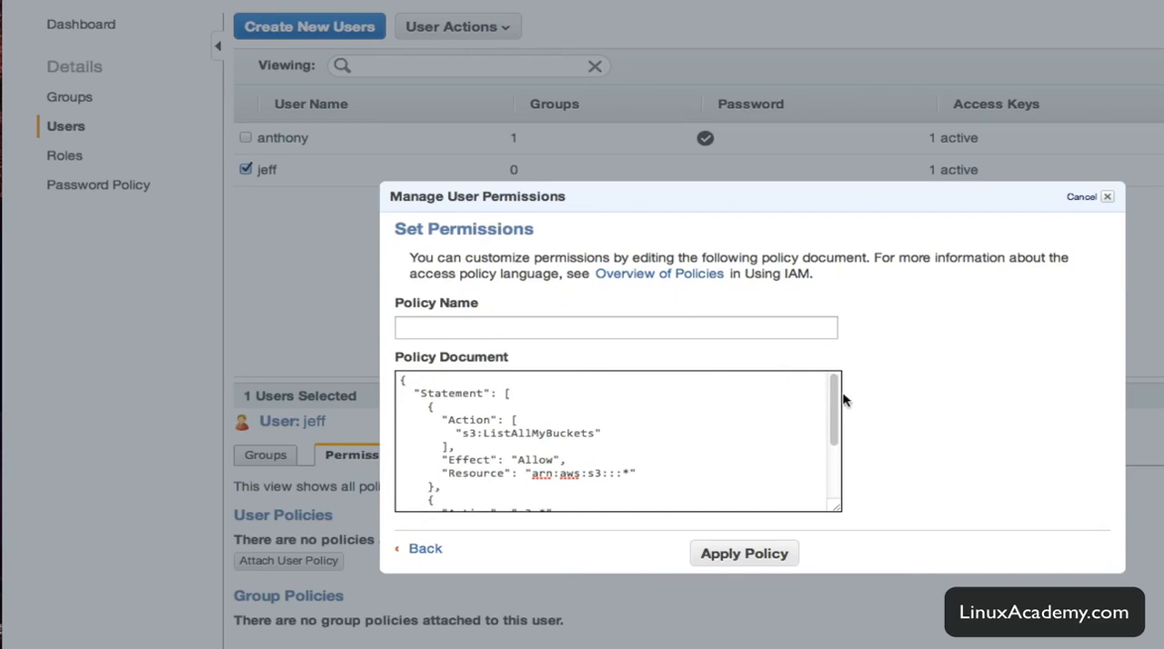
pyautogui.moveTo(834, 391); pyautogui.dragTo(826, 459)
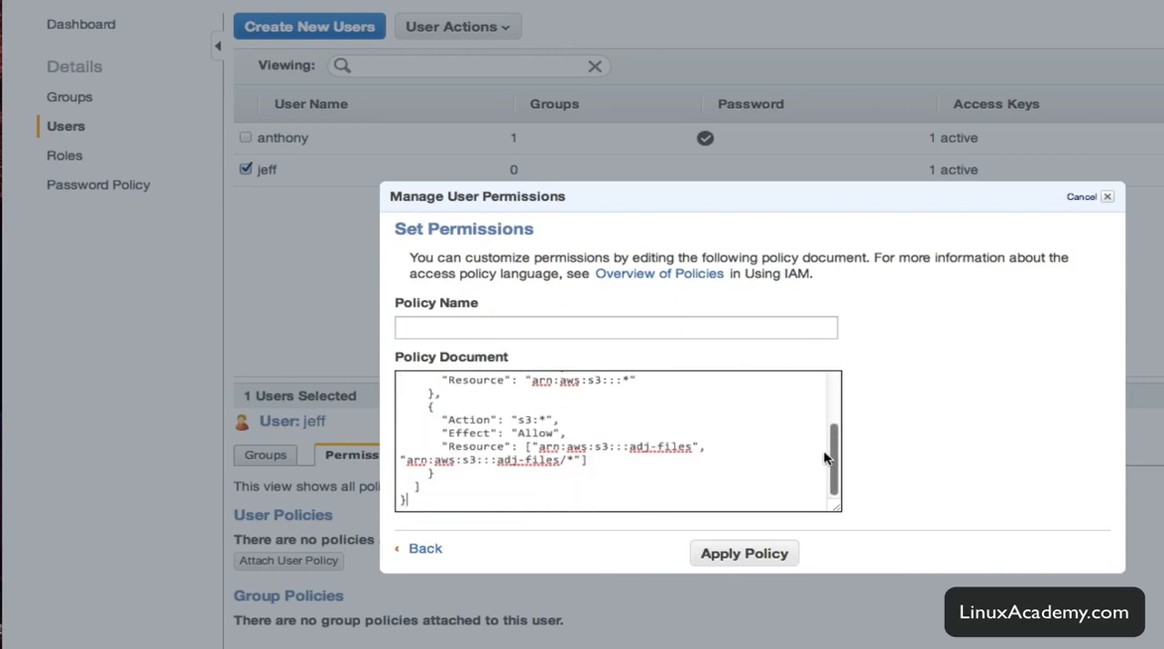
pyautogui.moveTo(630, 446); pyautogui.dragTo(691, 445)
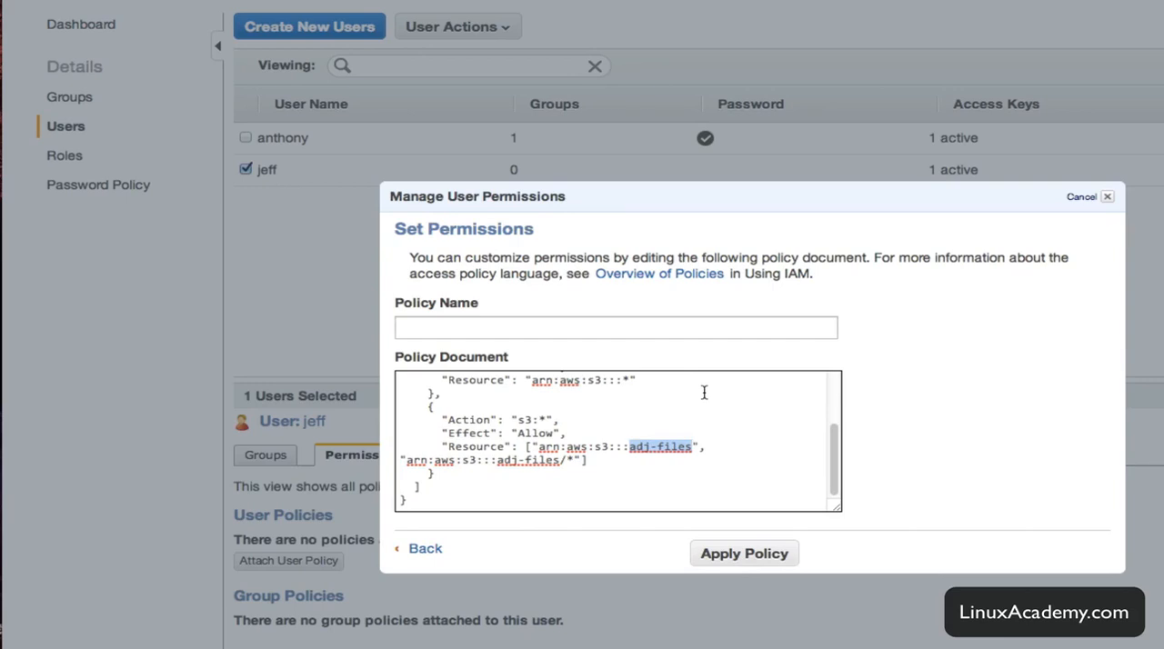
pyautogui.click(651, 450)
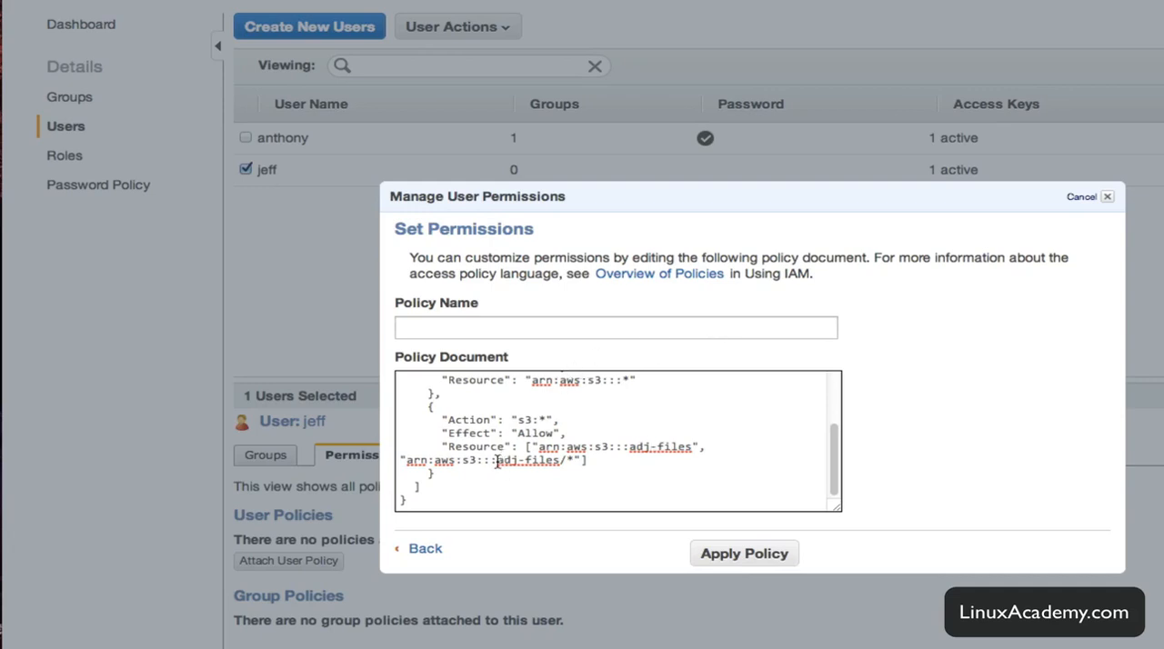
pyautogui.moveTo(497, 461); pyautogui.dragTo(560, 461)
pyautogui.click(626, 474)
pyautogui.moveTo(628, 446); pyautogui.dragTo(688, 446)
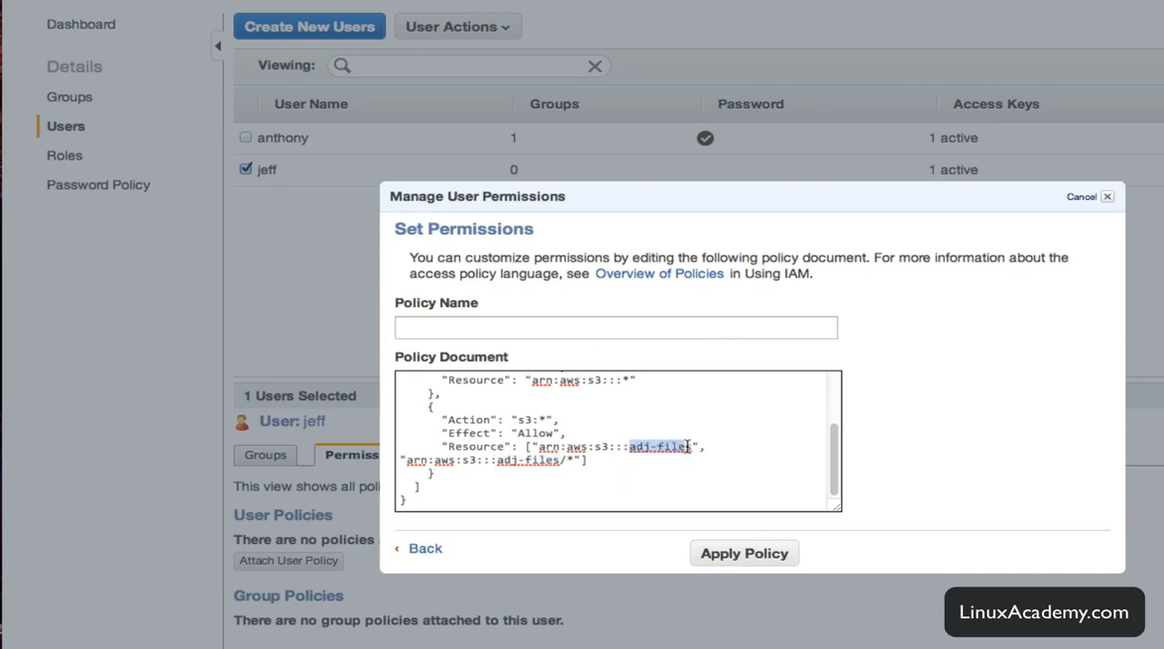
# Name the custom policy after the new user's first name and apply it to that user.
pyautogui.click(732, 556)
pyautogui.click(536, 327)
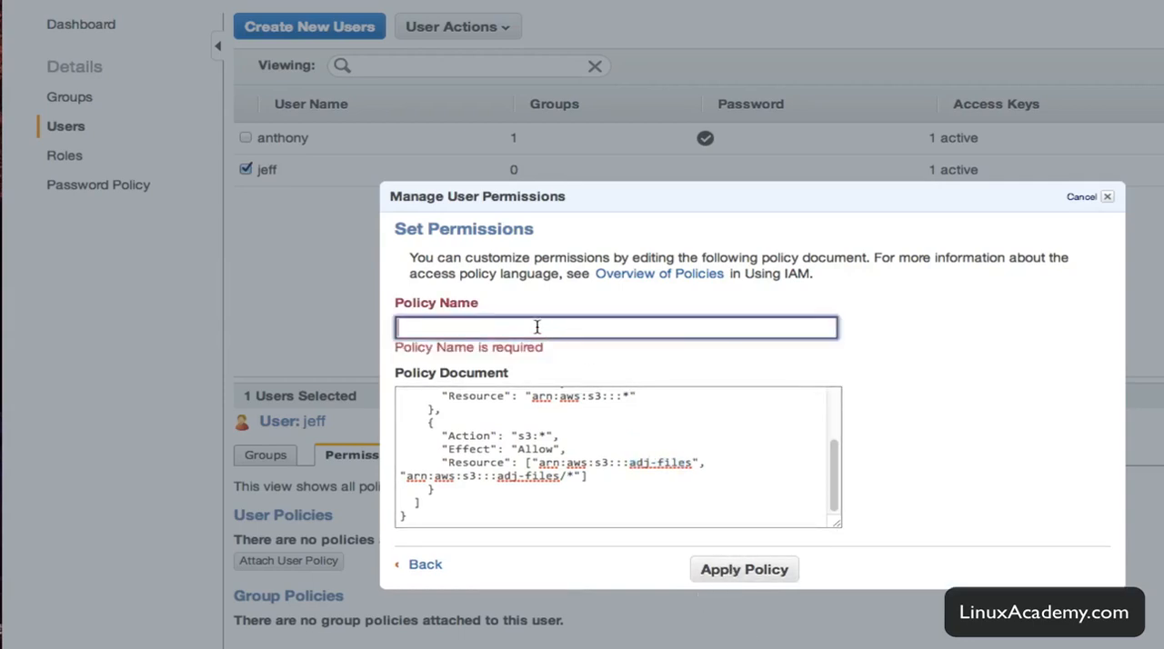
pyautogui.write('Test')
pyautogui.press('BackSpace')
pyautogui.press('BackSpace')
pyautogui.press('BackSpace')
pyautogui.write('Jefff only has')
pyautogui.press('BackSpace')
pyautogui.press('BackSpace')
pyautogui.press('BackSpace')
pyautogui.press('BackSpace')
pyautogui.press('BackSpace')
pyautogui.press('BackSpace')
pyautogui.press('BackSpace')
pyautogui.press('BackSpace')
pyautogui.press('BackSpace')
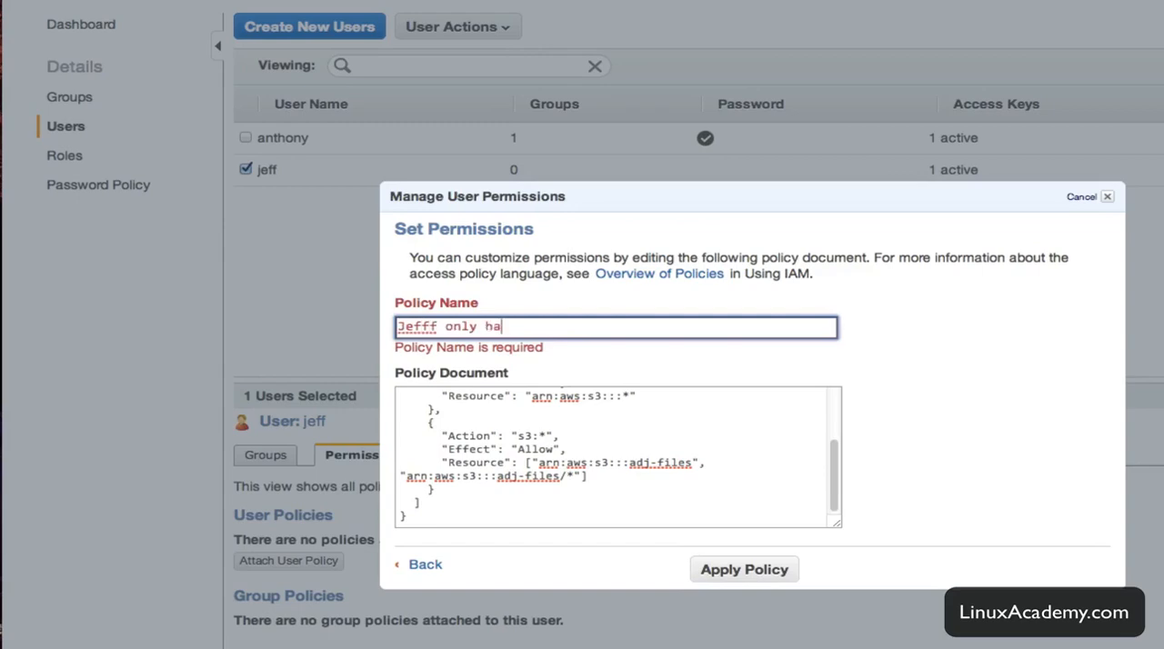
pyautogui.press('BackSpace')
pyautogui.click(724, 570)
pyautogui.click(724, 565)
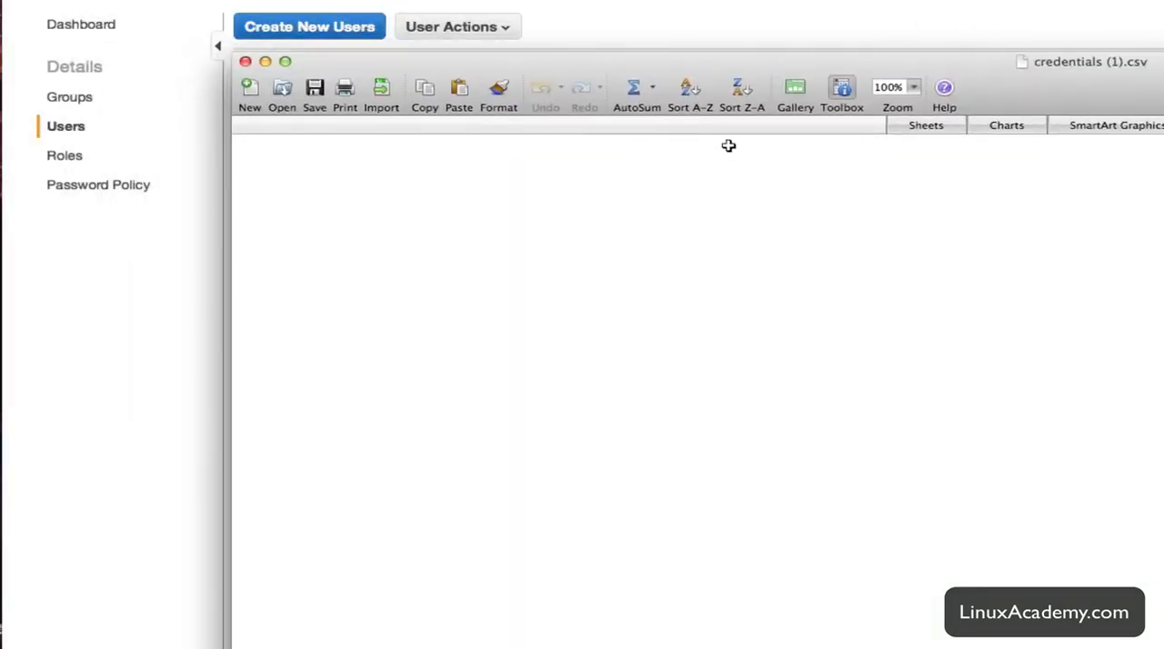
# Copy the access key ID from credentials (1).csv into a new S3Fox account named for the new user.
pyautogui.click(371, 163)
pyautogui.rightClick(371, 163)
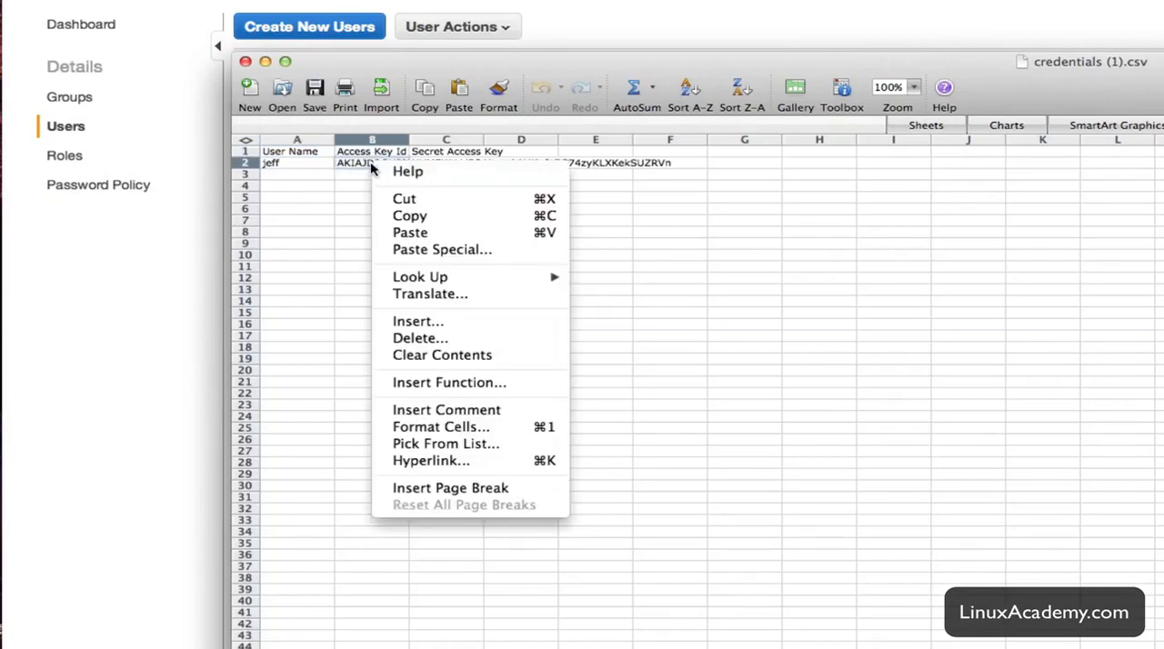
pyautogui.click(408, 216)
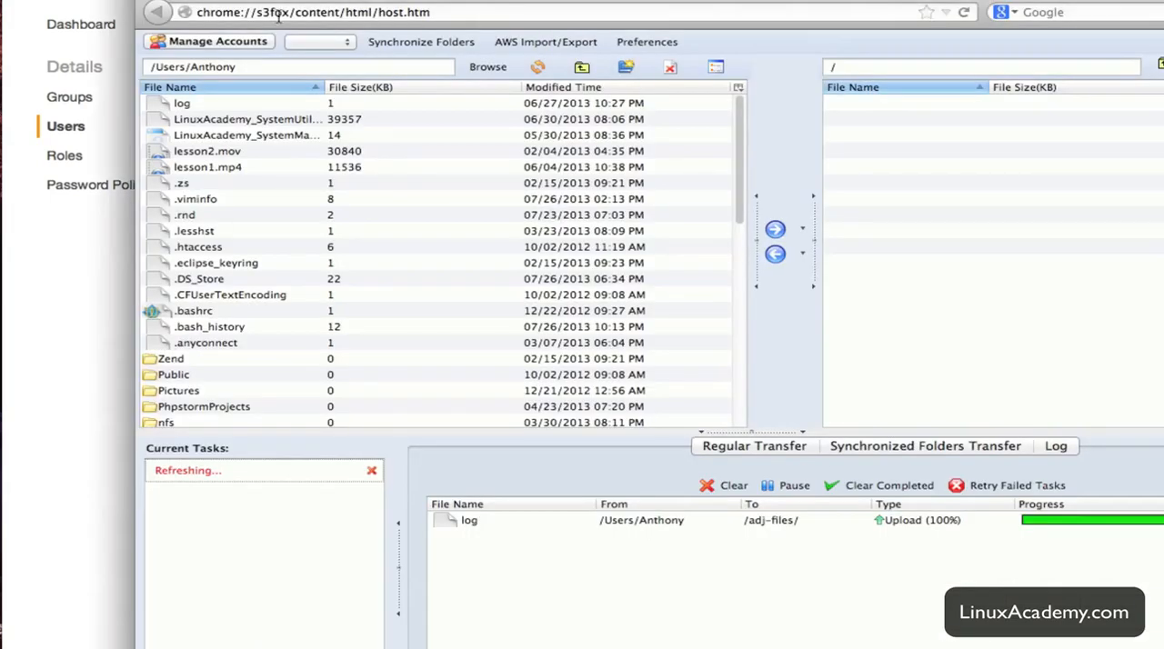
pyautogui.click(218, 42)
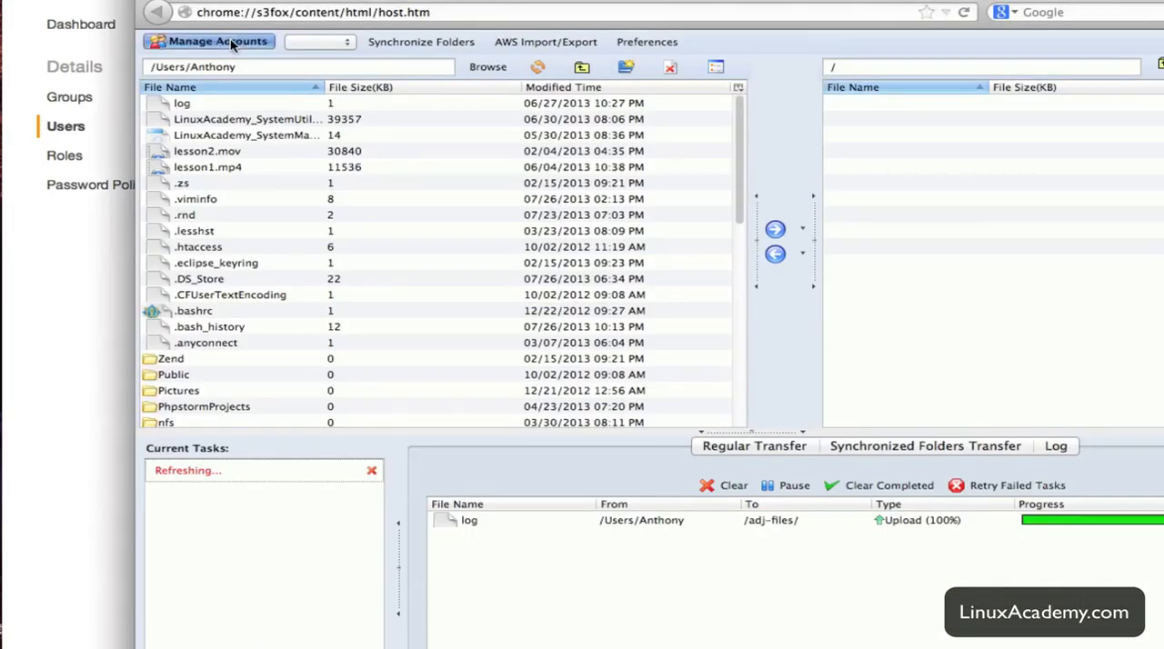
pyautogui.write('jeffs')
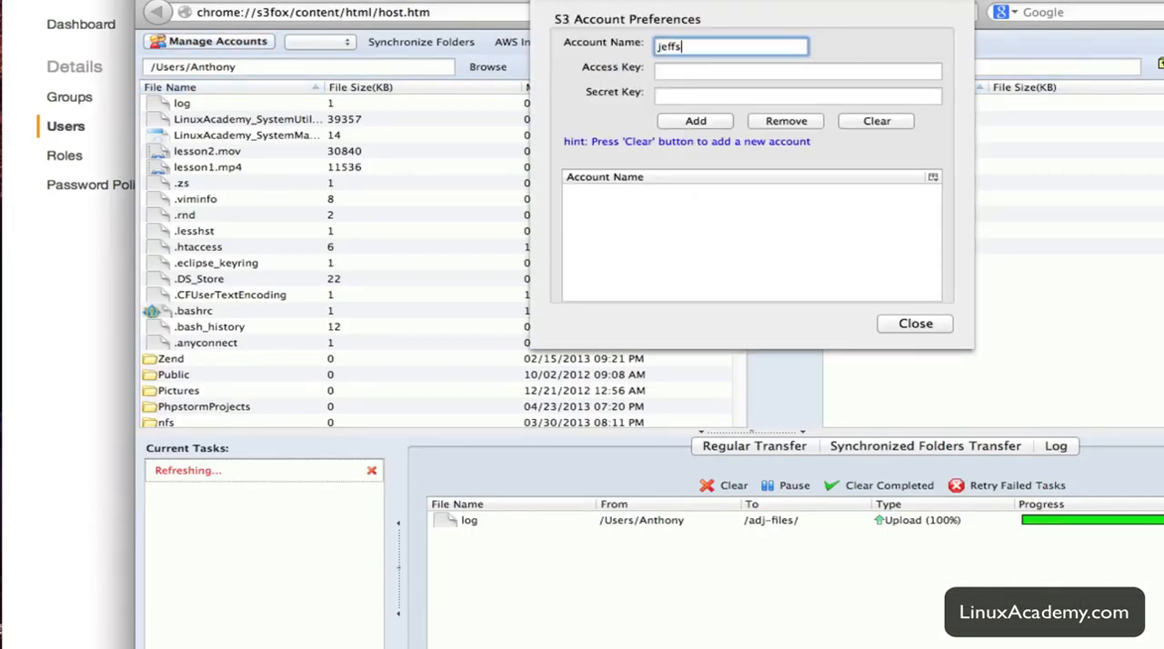
pyautogui.write(' acount')
pyautogui.press('Tab')
pyautogui.press('super+v')
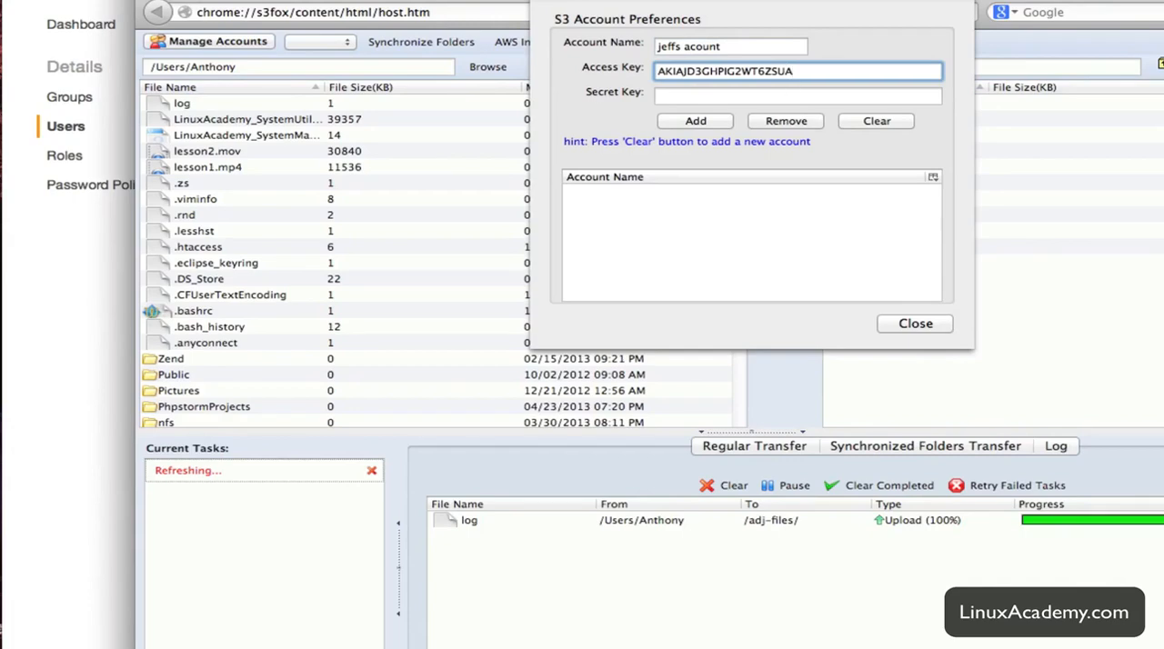
# Copy the secret access key from the credentials spreadsheet into the S3Fox account's Secret Key, add the account and close its preferences.
pyautogui.press('super+Tab')
pyautogui.click(449, 163)
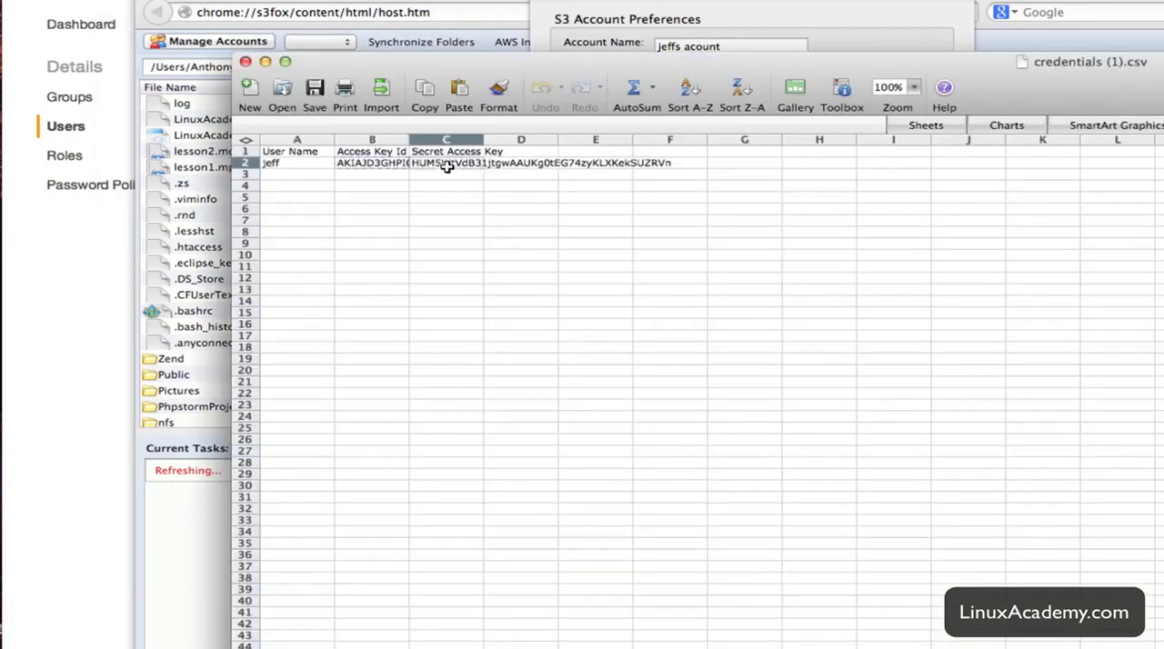
pyautogui.press('super+c')
pyautogui.click(664, 41)
pyautogui.click(681, 98)
pyautogui.press('super+v')
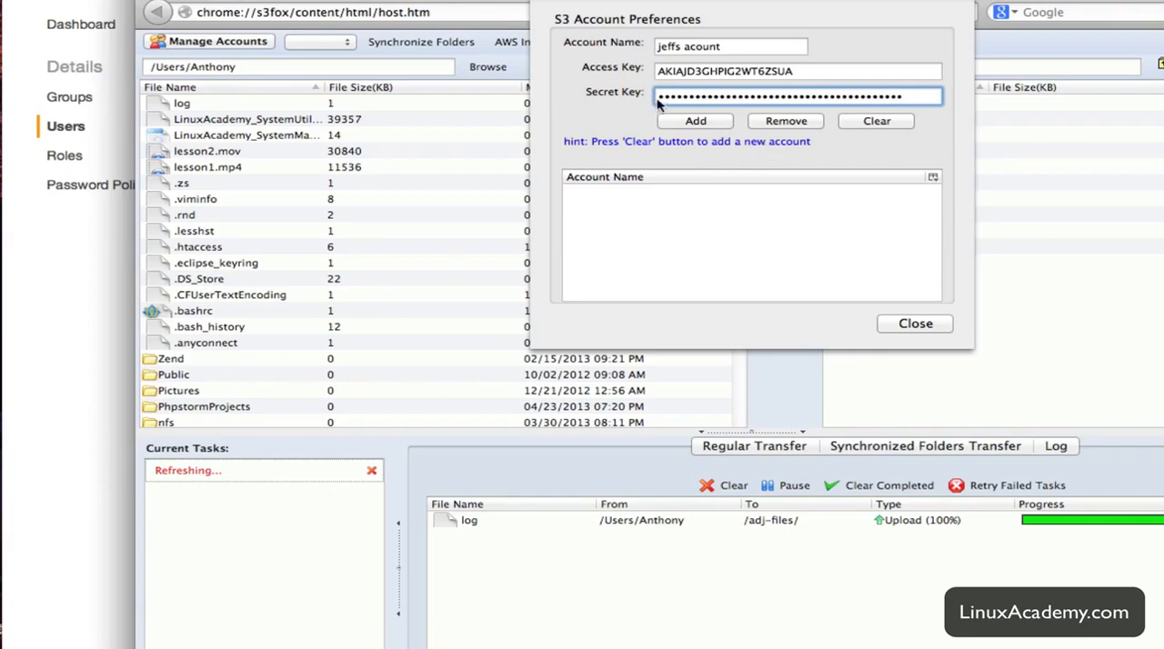
pyautogui.click(691, 127)
pyautogui.click(913, 325)
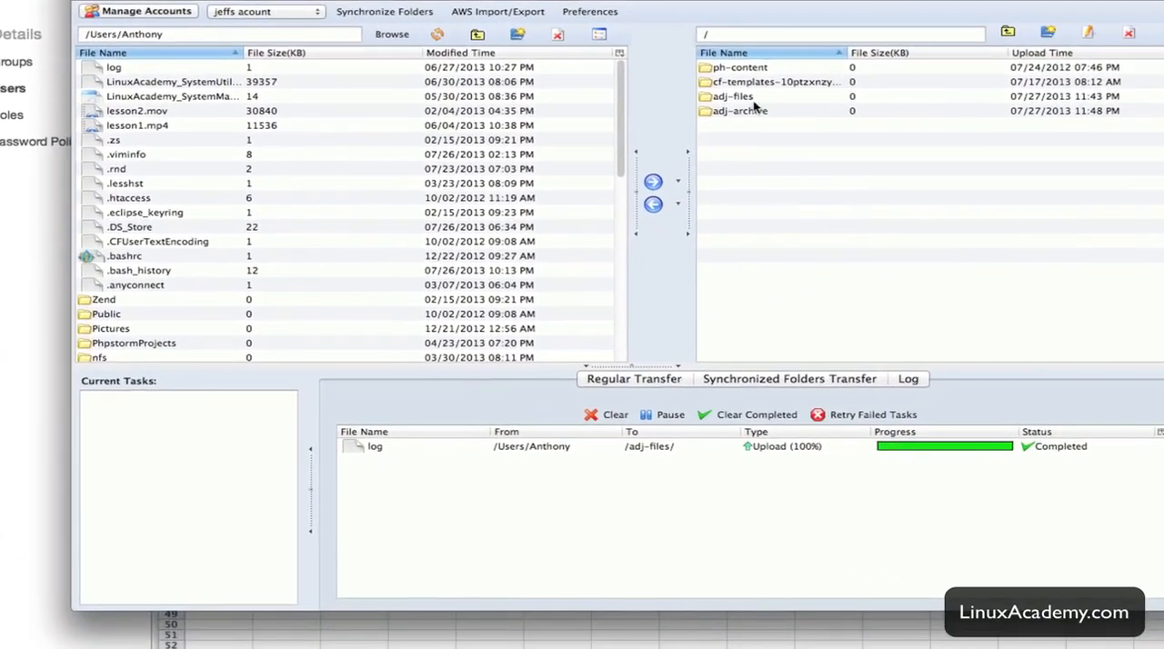
# Test the new account's bucket access by opening adj-archive, cf-templates-10ptzxnzy6o8w-us-east-1 and adj-files from the root listing.
pyautogui.doubleClick(744, 113)
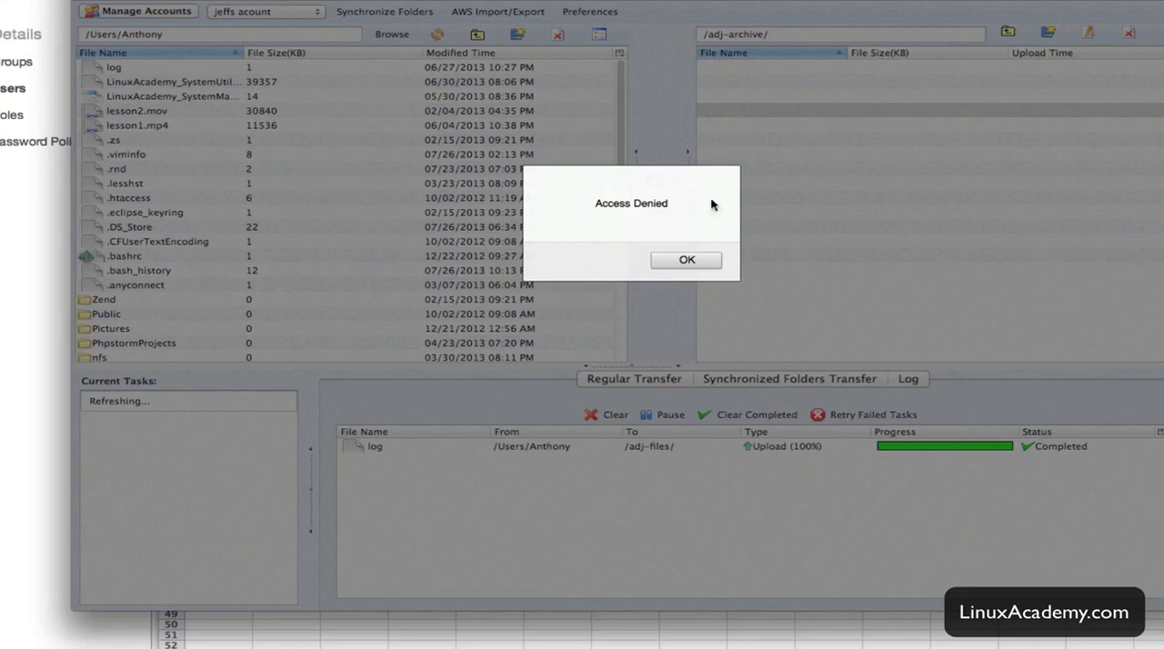
pyautogui.click(687, 260)
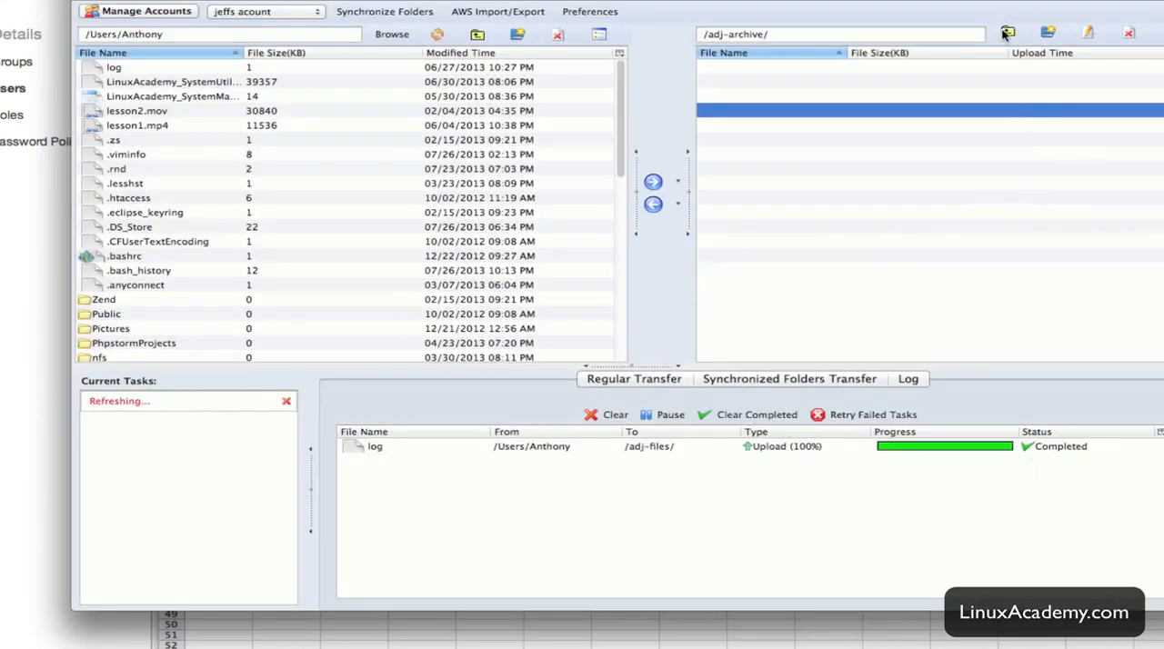
pyautogui.click(1007, 34)
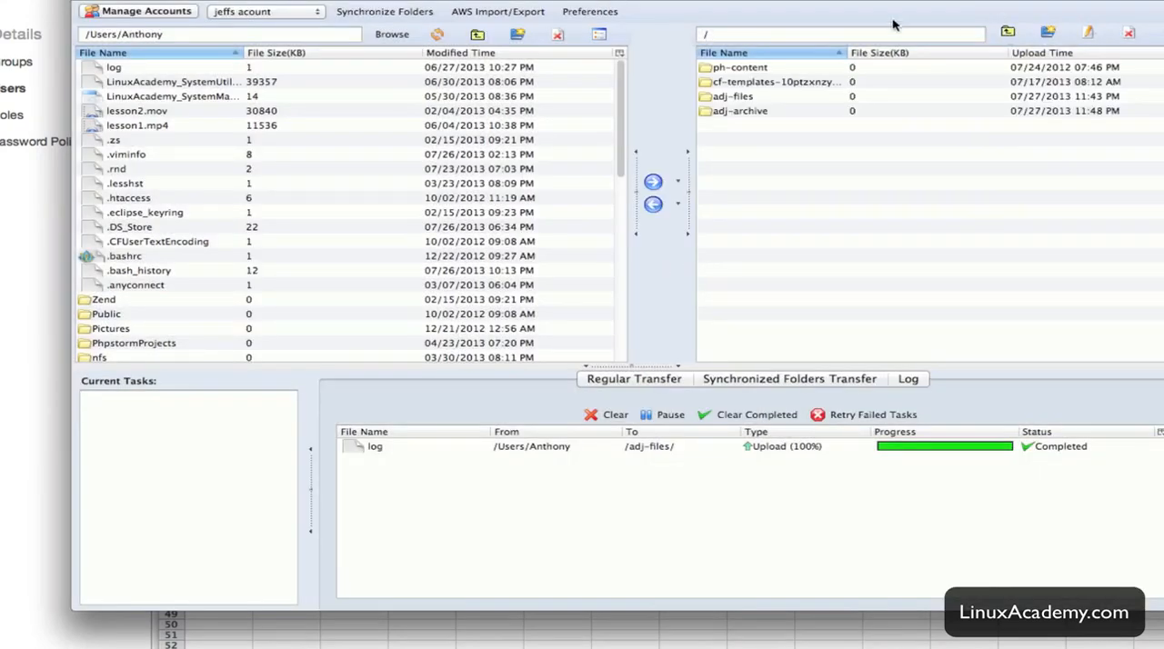
pyautogui.doubleClick(771, 82)
pyautogui.click(687, 260)
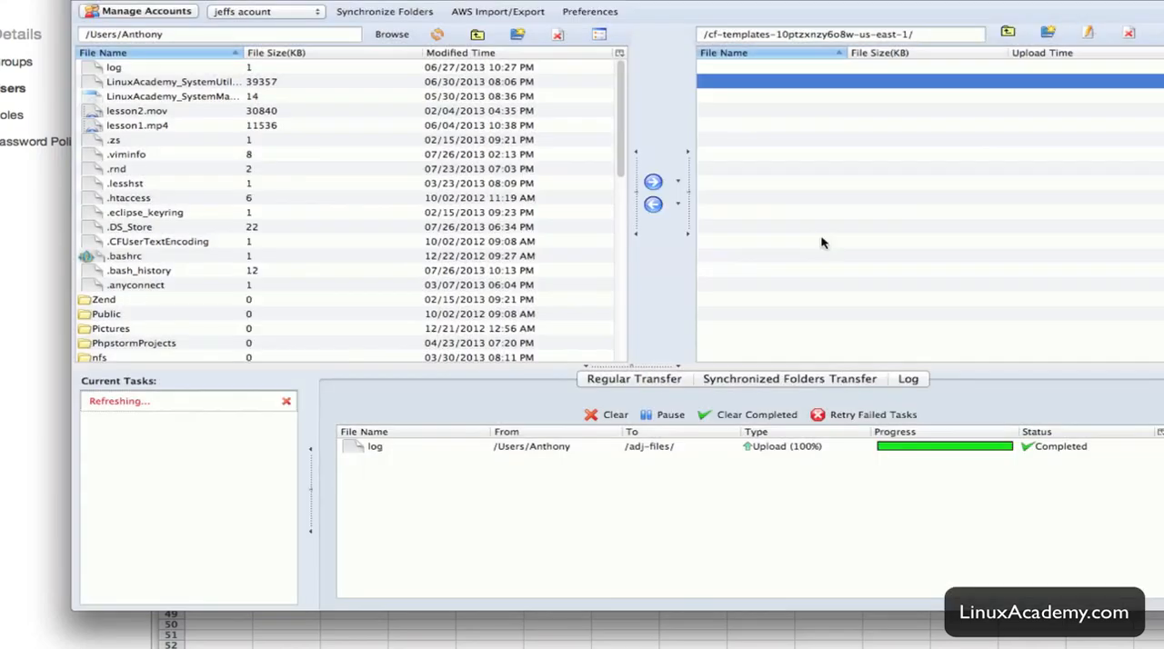
pyautogui.click(1006, 34)
pyautogui.click(768, 98)
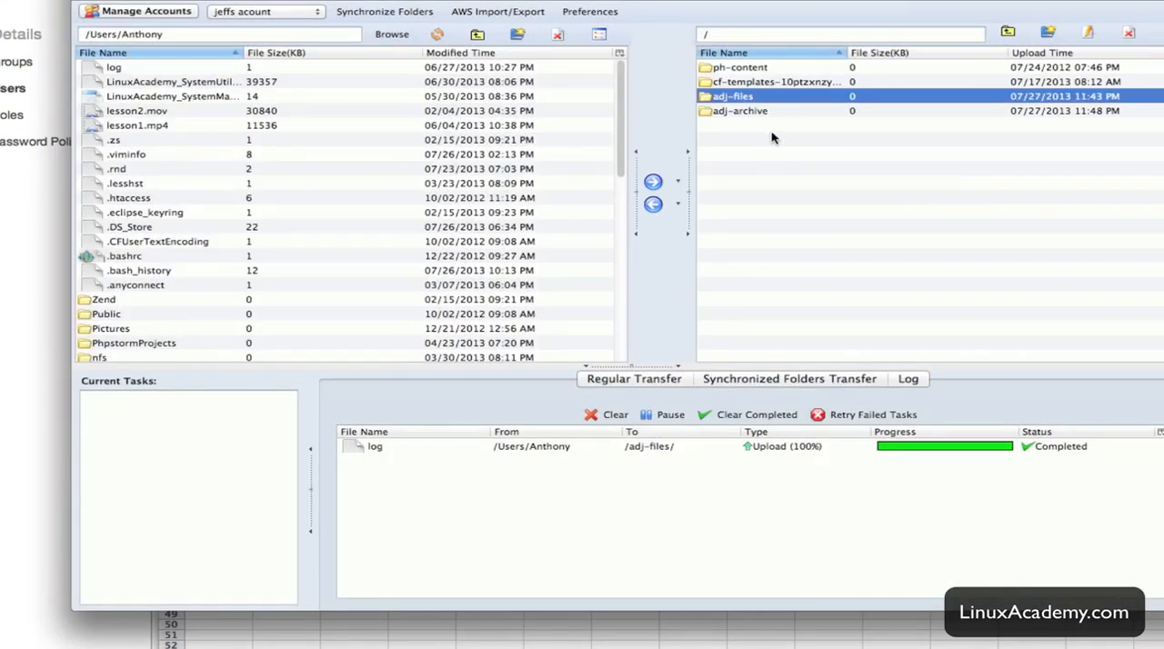
pyautogui.doubleClick(728, 103)
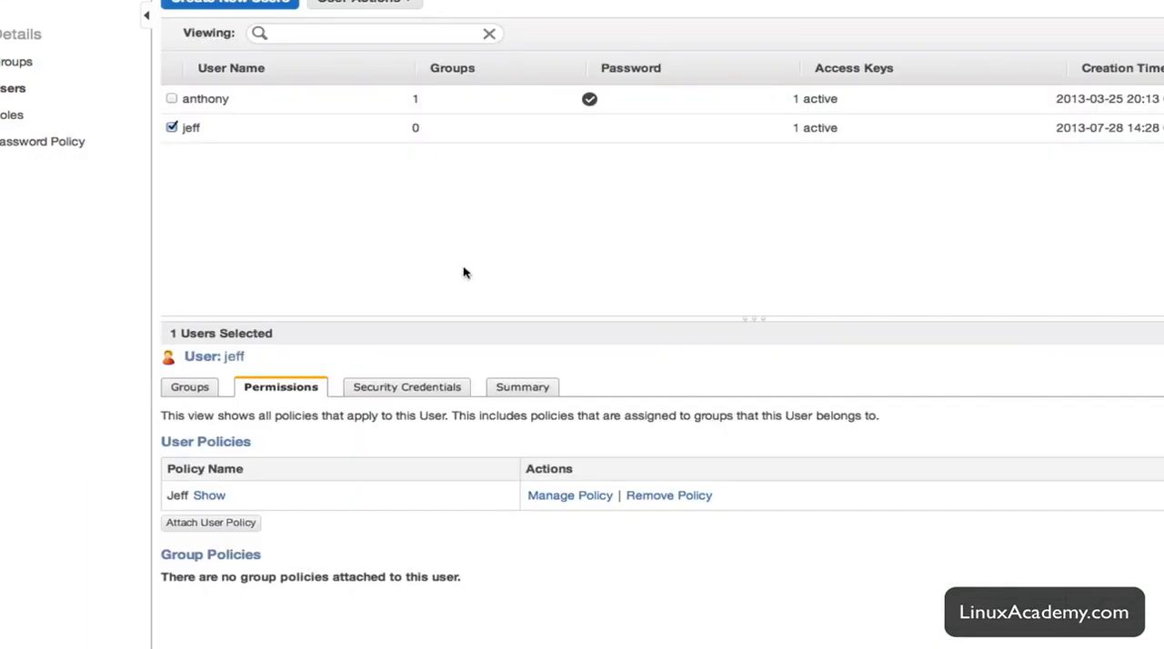
# Return to IAM and assign a custom password in the new user's sign-in credentials, entering and confirming the password.
pyautogui.rightClick(446, 137)
pyautogui.click(304, 300)
pyautogui.click(520, 390)
pyautogui.click(404, 398)
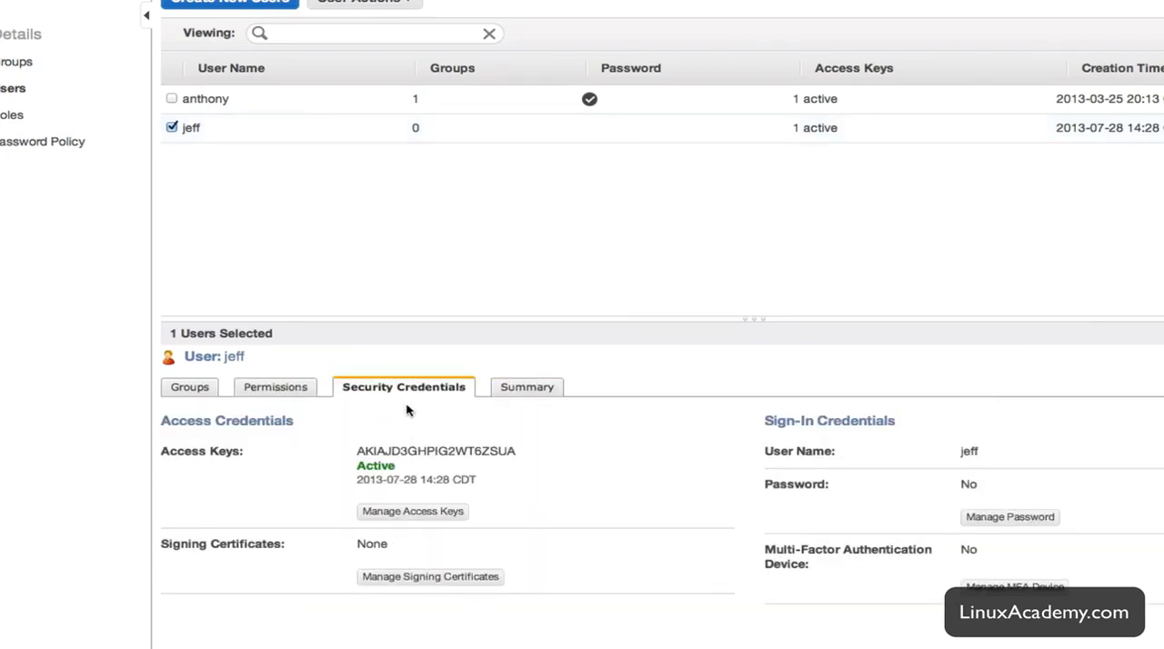
pyautogui.click(1037, 519)
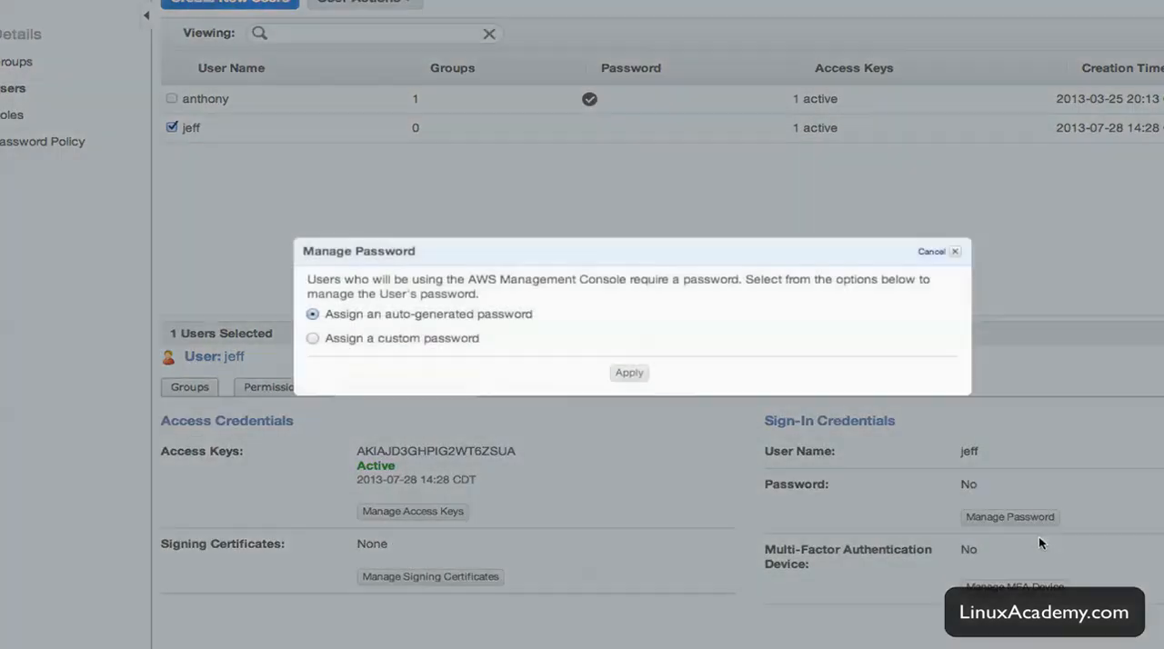
pyautogui.click(366, 339)
pyautogui.click(517, 361)
pyautogui.write('****')
pyautogui.press('Tab')
pyautogui.write('****')
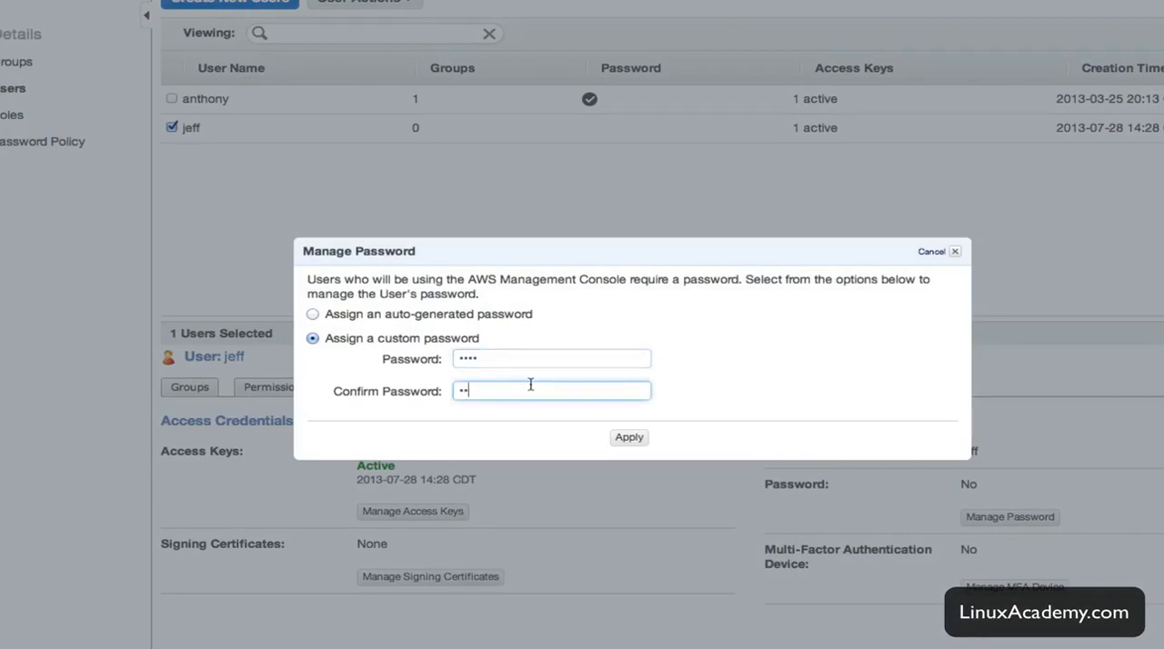
pyautogui.click(637, 439)
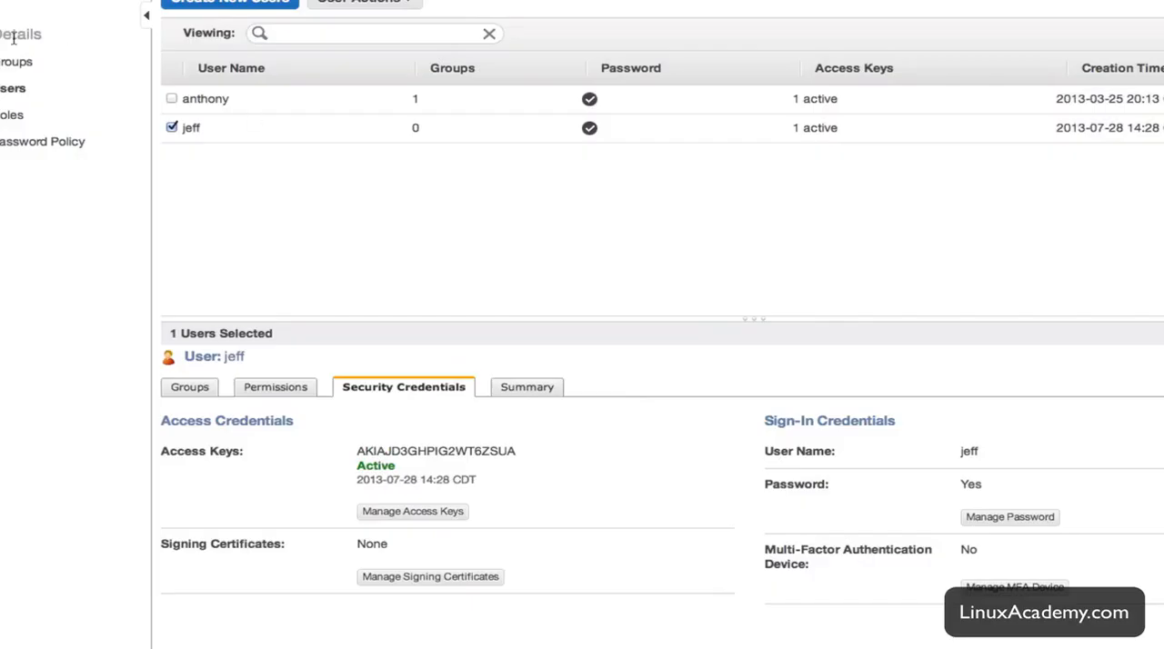
# Open the IAM users sign-in link from the dashboard and sign in with the new user's name and account password.
pyautogui.click(36, 13)
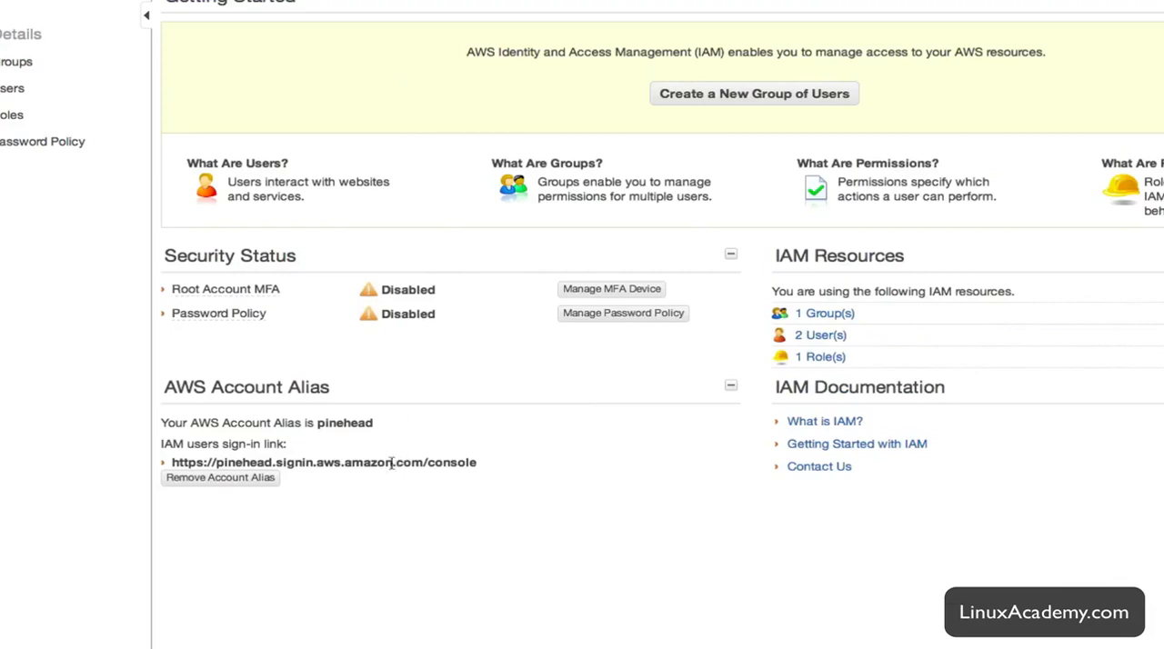
pyautogui.moveTo(526, 464); pyautogui.dragTo(159, 460)
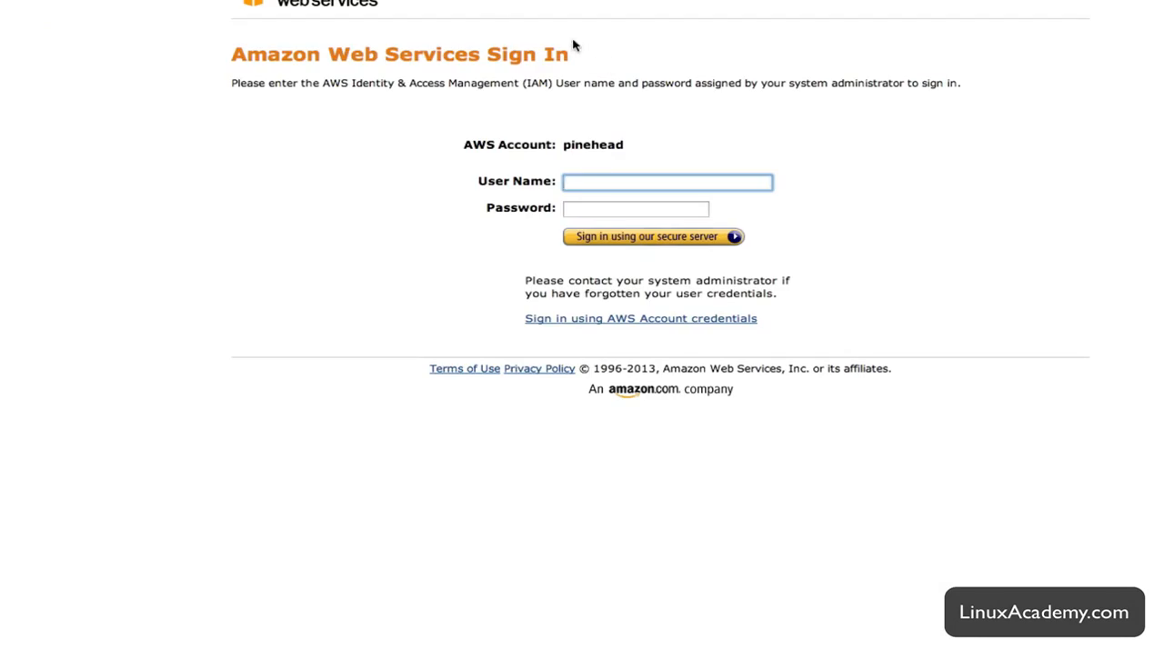
pyautogui.write('jeff')
pyautogui.press('Tab')
pyautogui.hotkey('ctrl', 'v')
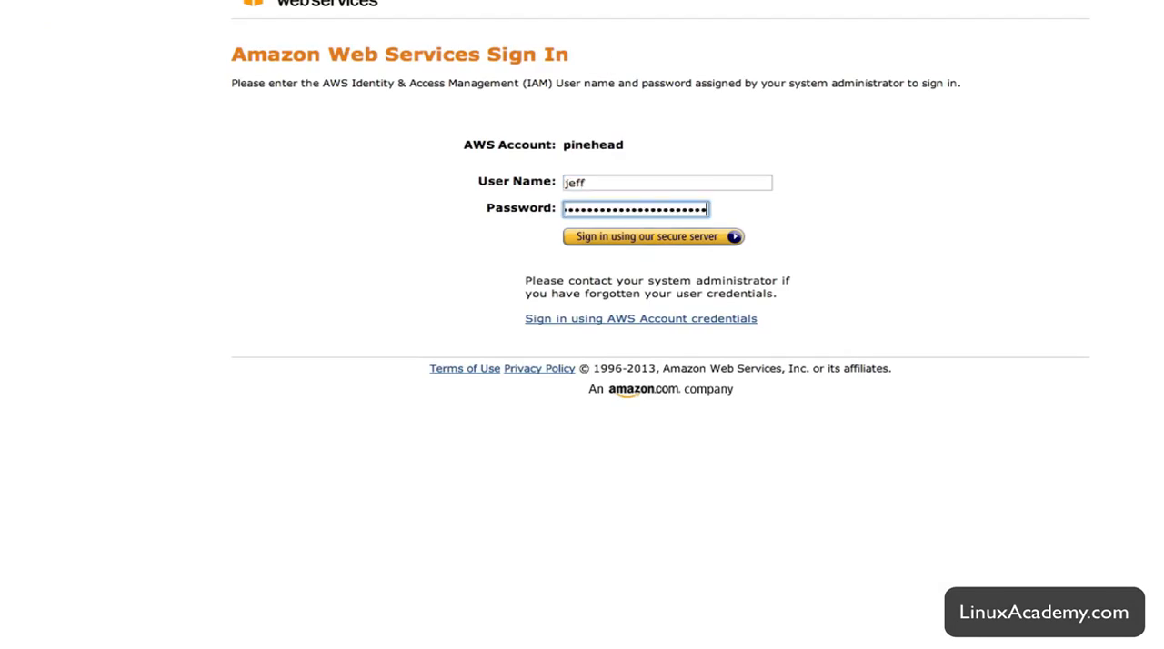
pyautogui.doubleClick(665, 210)
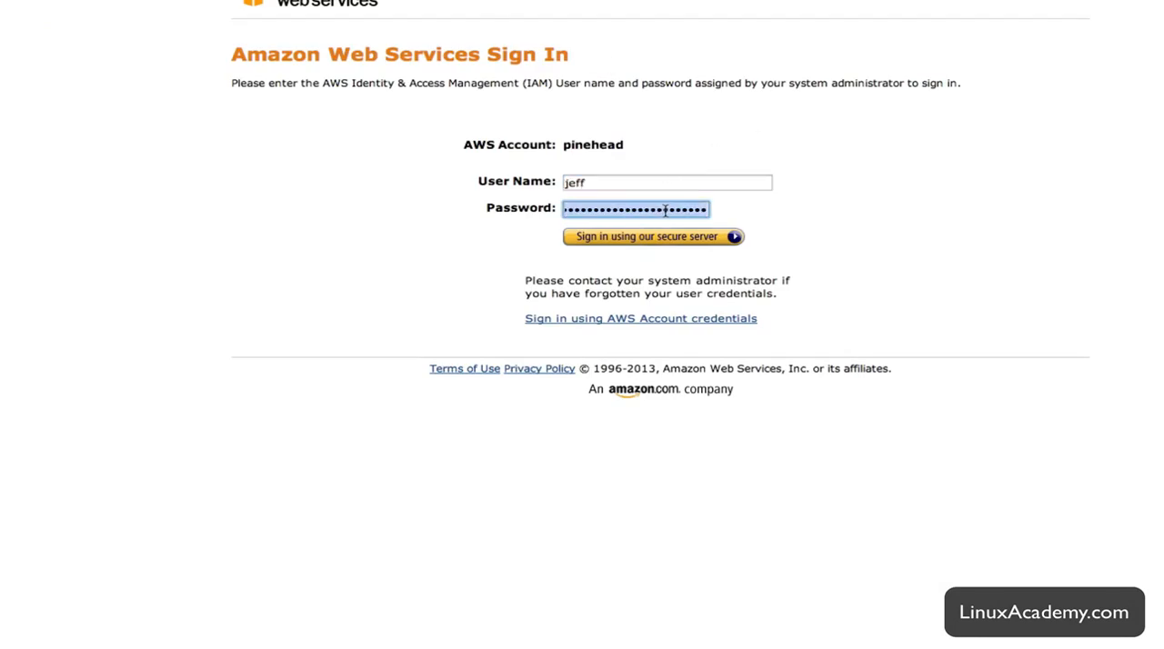
pyautogui.write('•••')
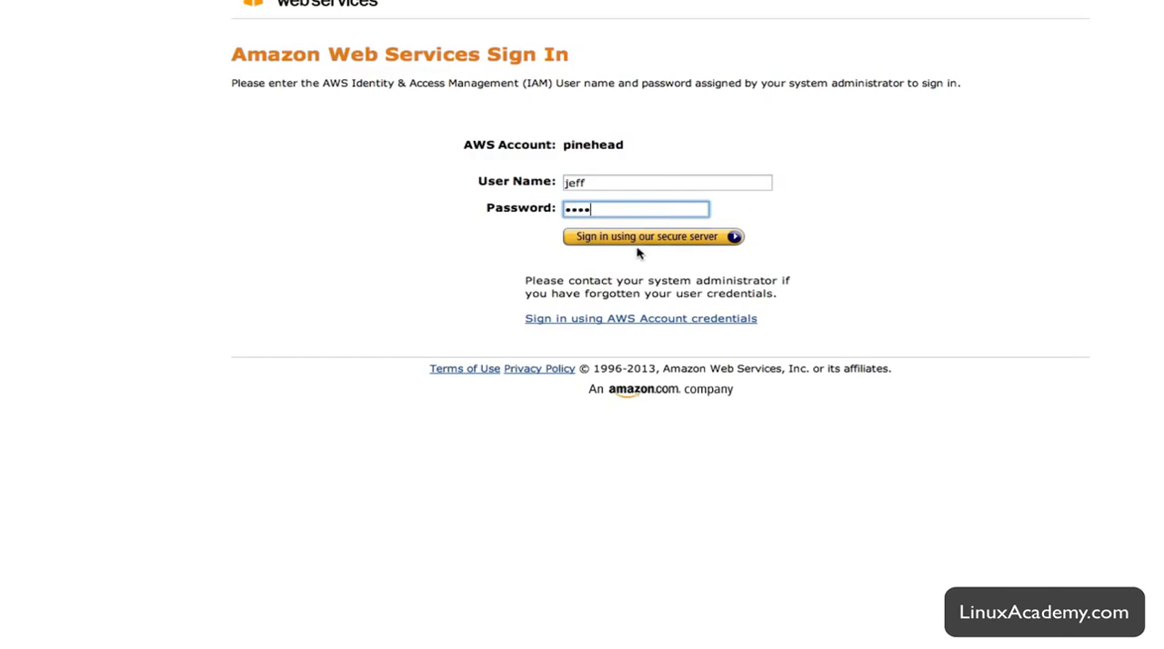
pyautogui.write('•')
pyautogui.click(642, 239)
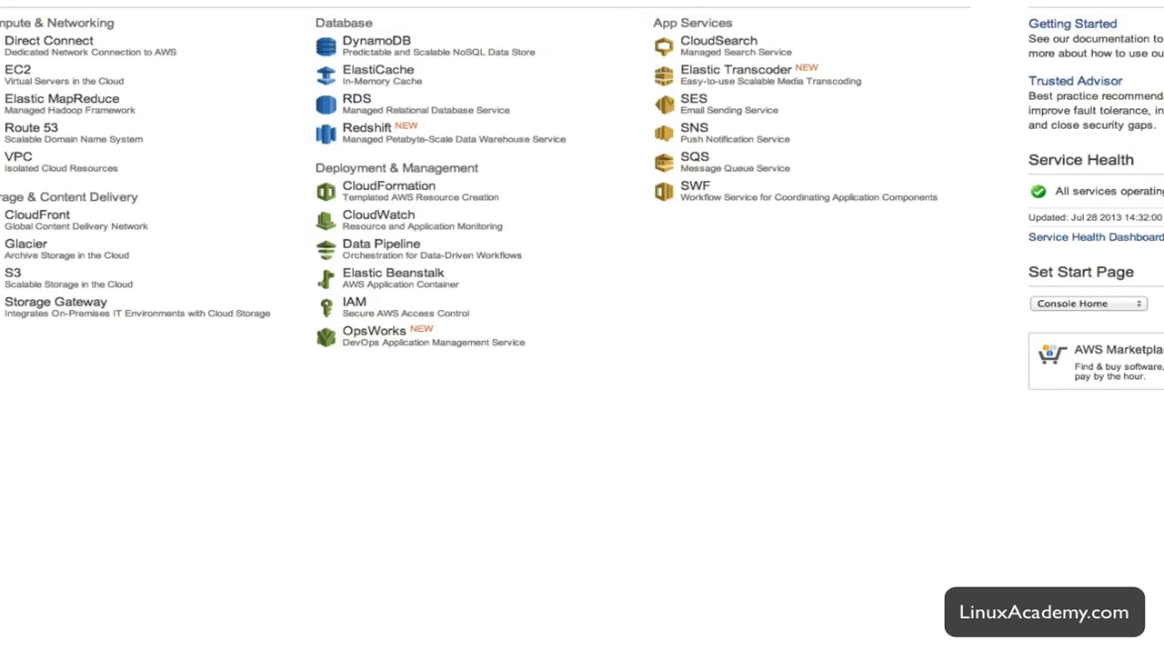
# Open S3 as the new user and check access to the adj-archive, ph-content and adj-files buckets.
pyautogui.click(13, 275)
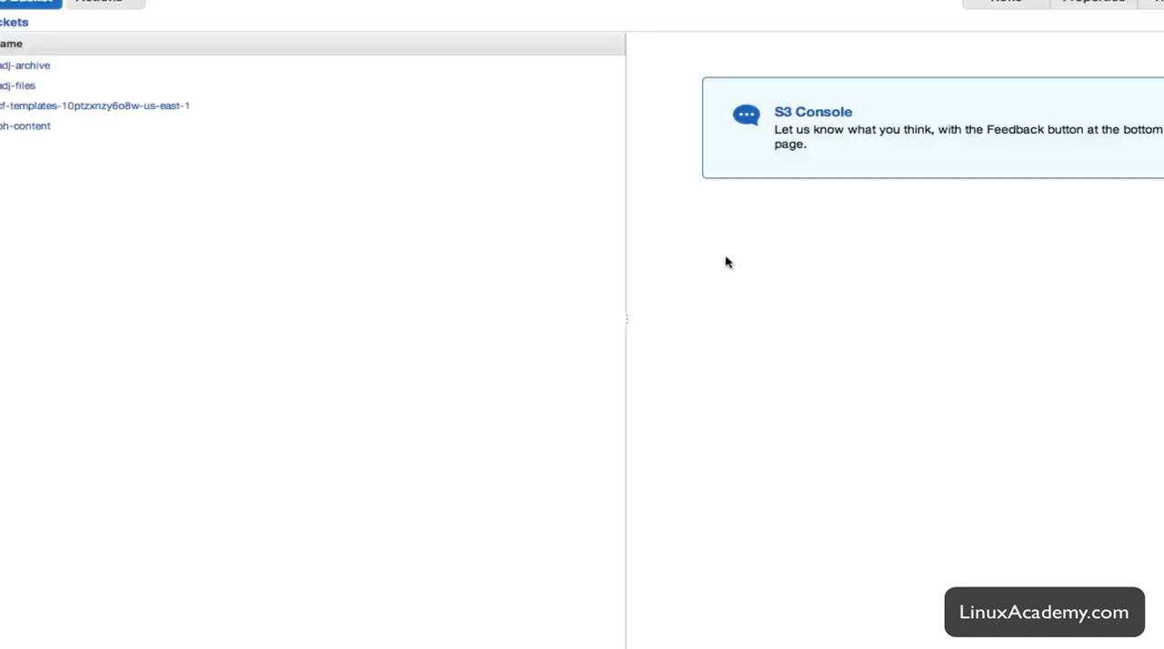
pyautogui.click(26, 65)
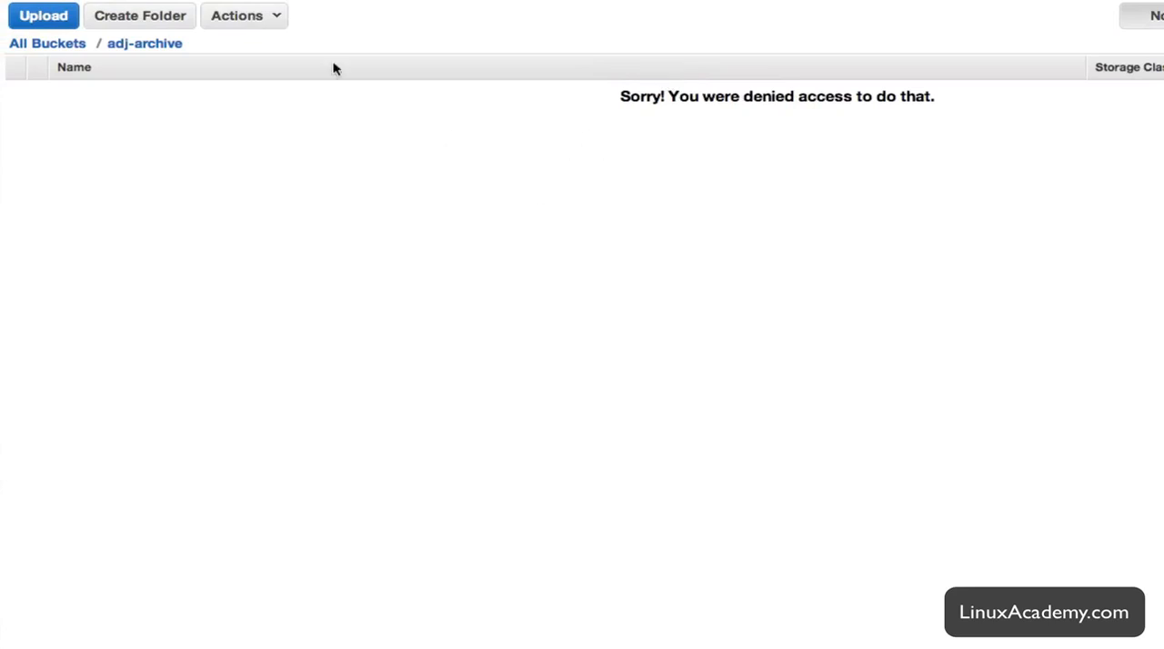
pyautogui.click(77, 45)
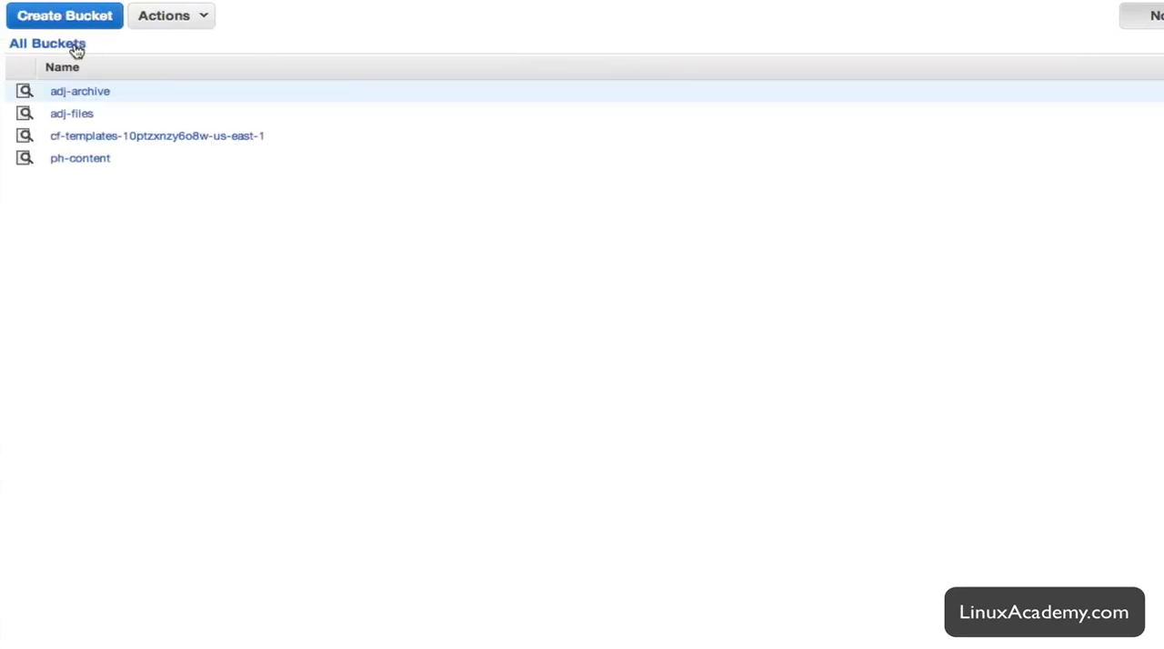
pyautogui.click(79, 158)
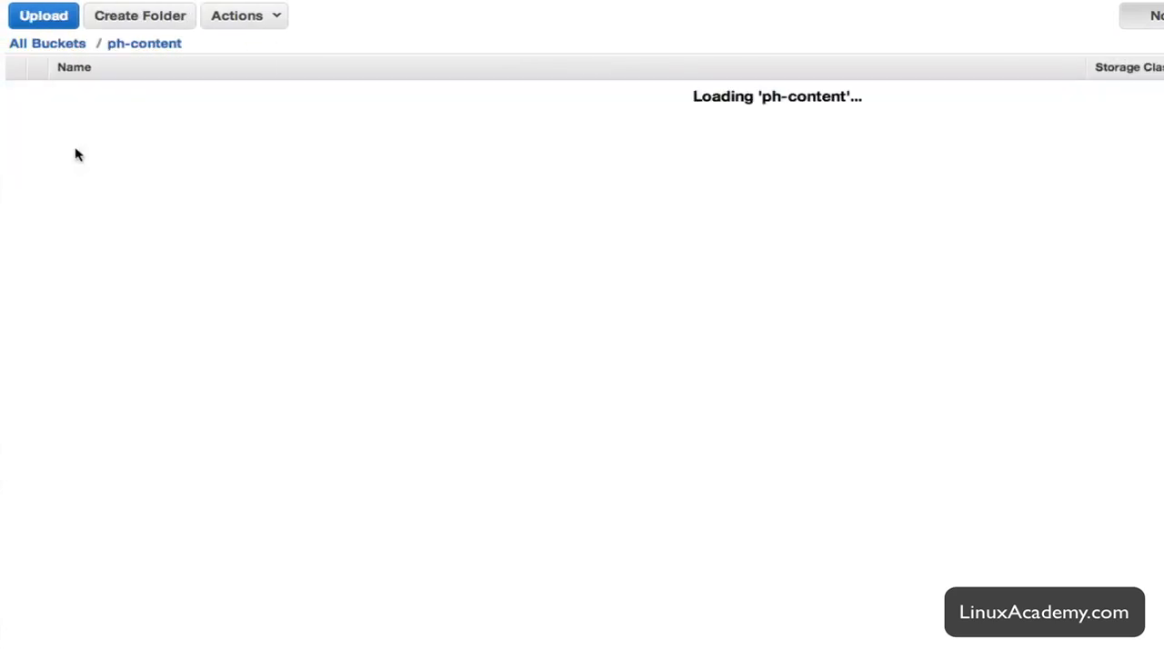
pyautogui.click(45, 50)
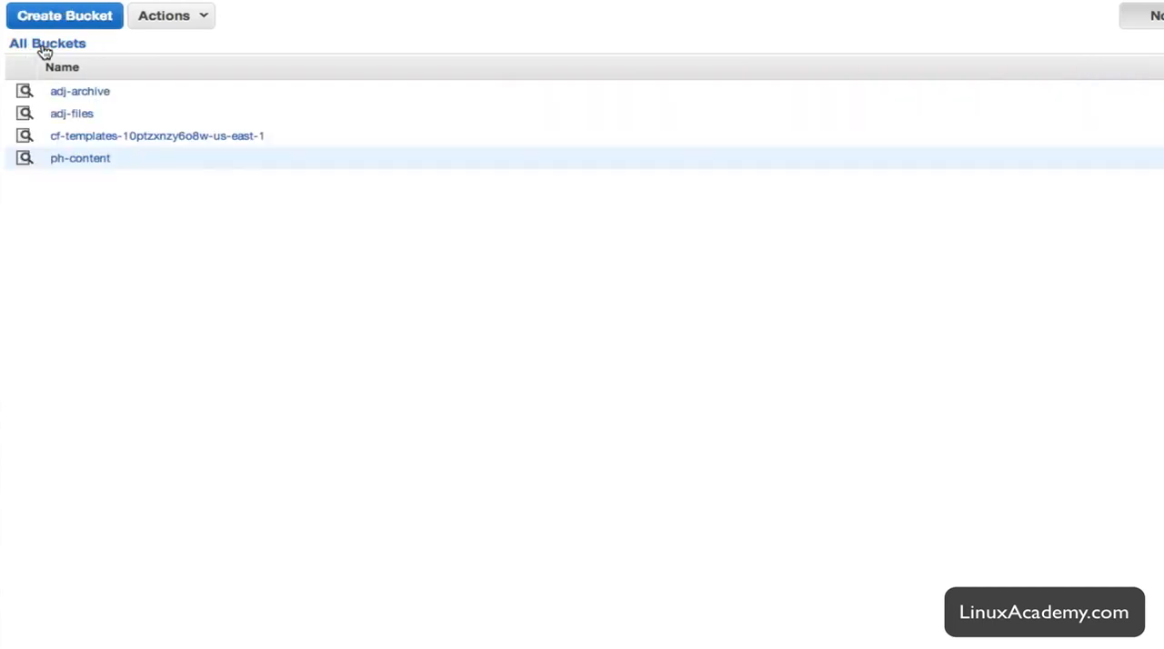
pyautogui.click(74, 116)
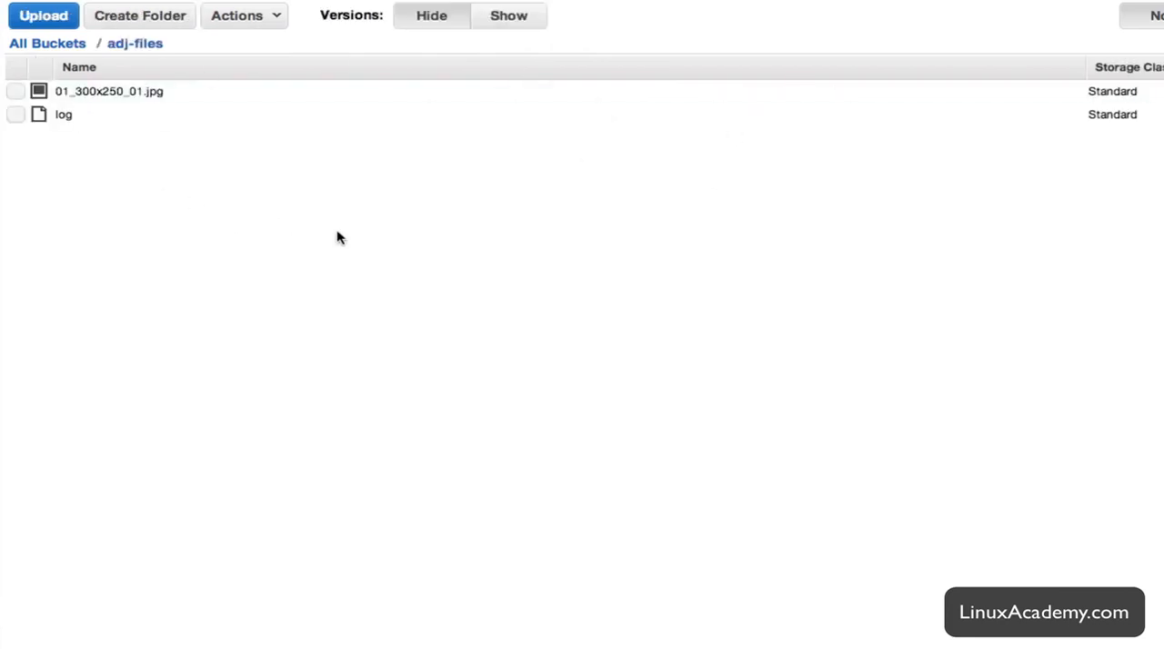